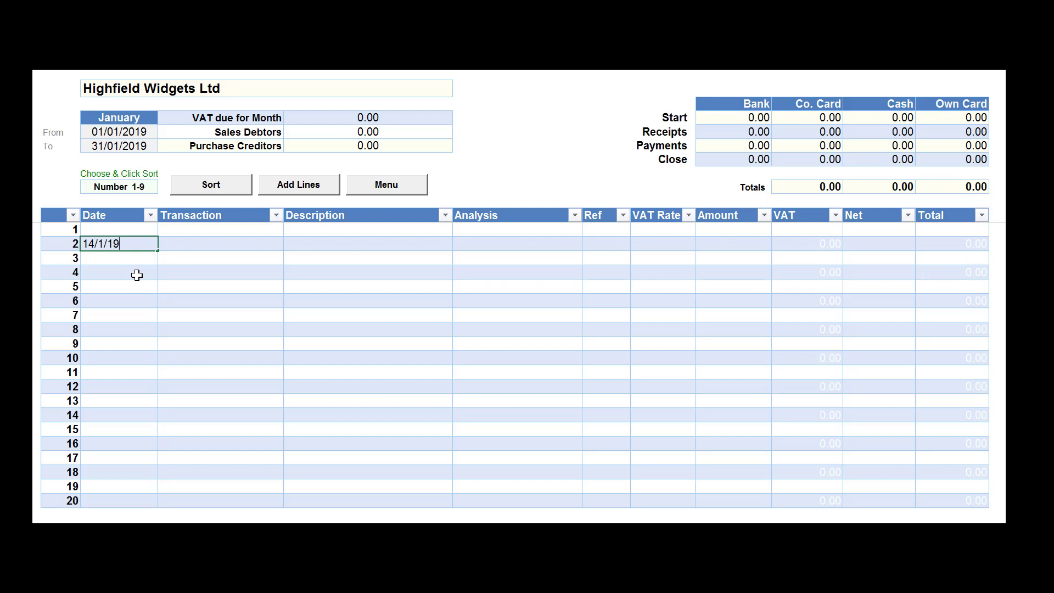
Step: Enter row 2 as a Bank Receipt with description ABC Ltd
key(Tab)
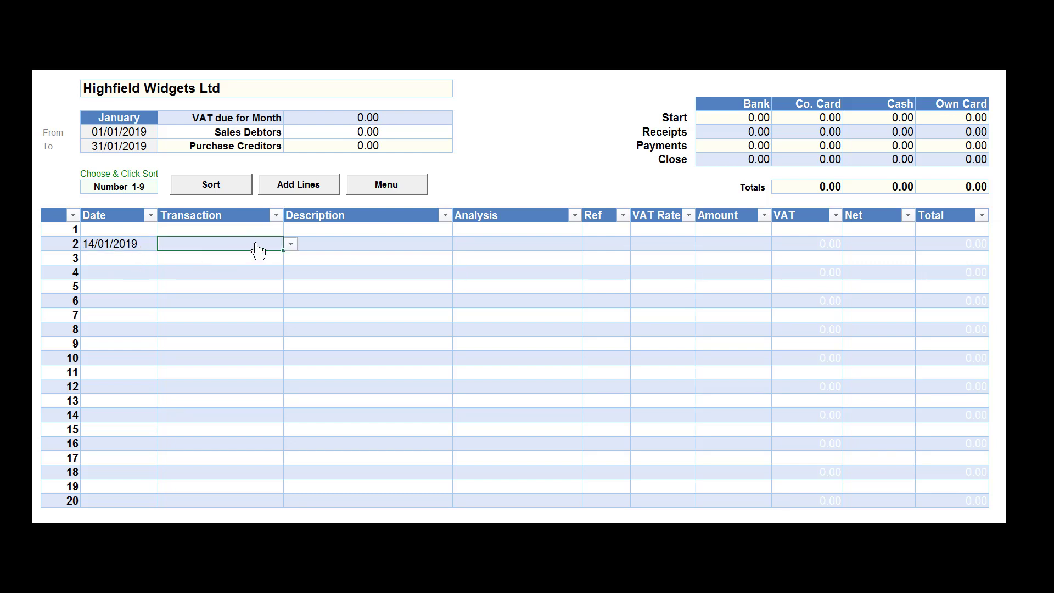
click(290, 246)
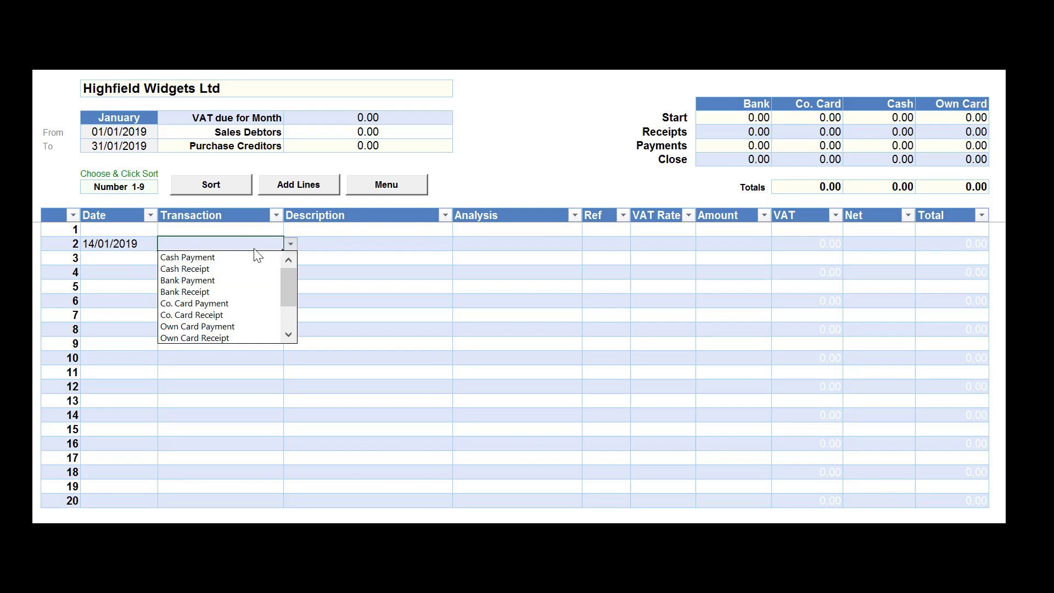
click(217, 293)
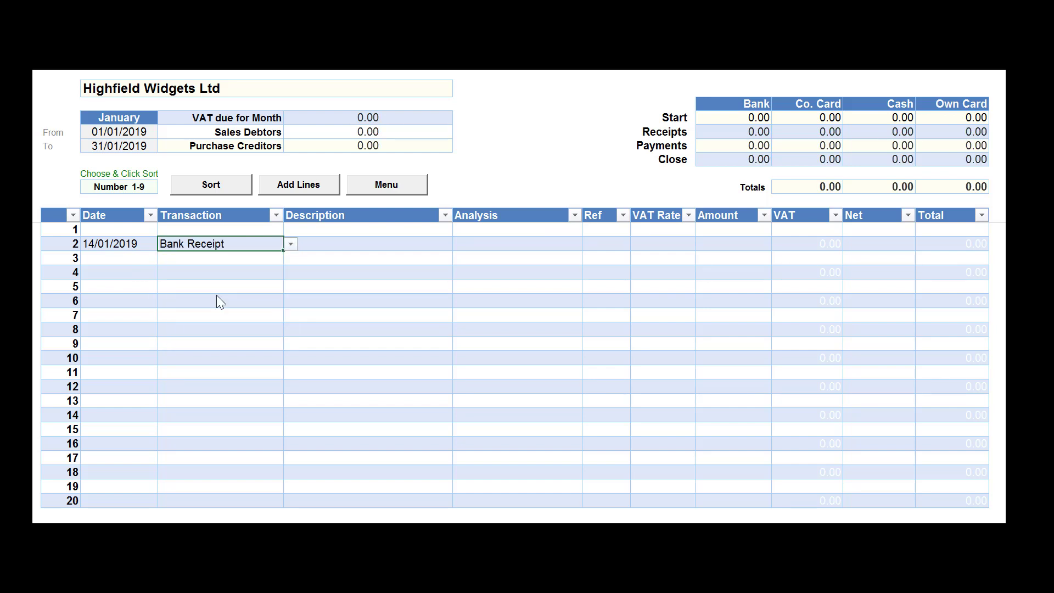
key(Tab)
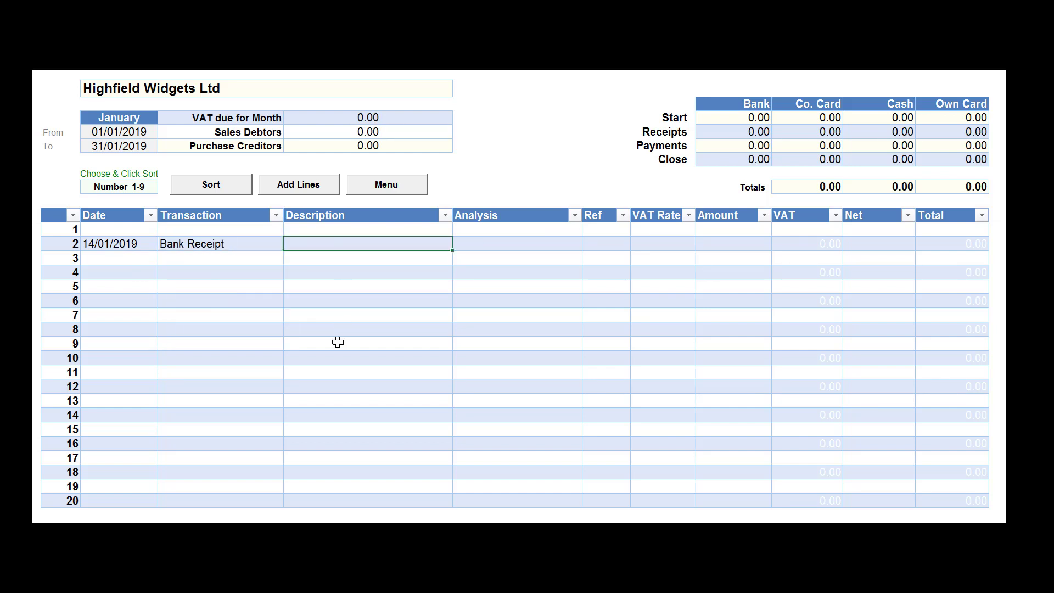
text(ABC Ltd)
key(Tab)
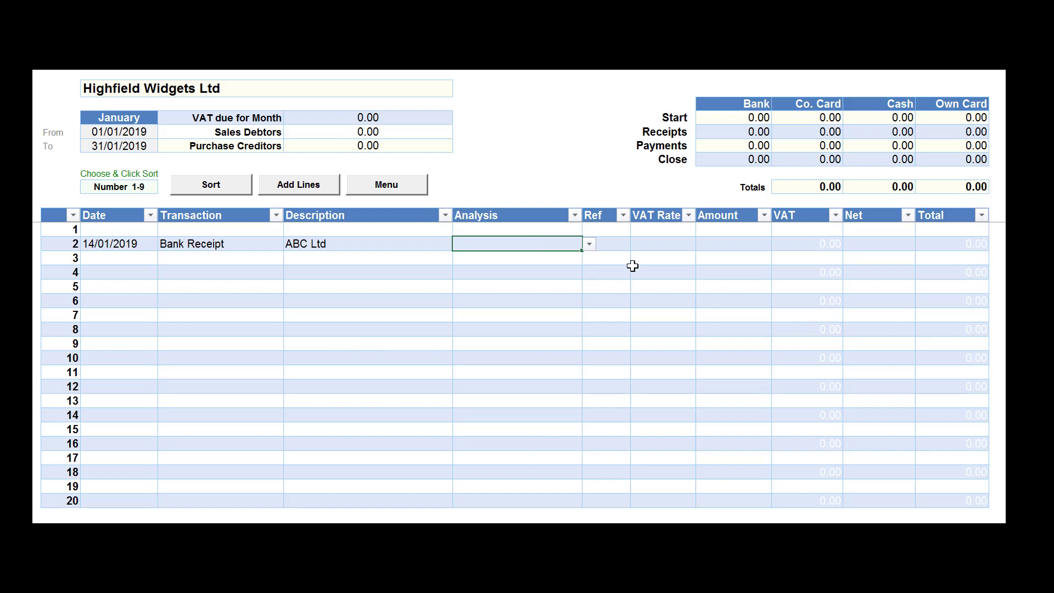
Step: Give row 2 analysis Sales A, reference 1234, 20.00% VAT and amount 1,200.00
click(591, 245)
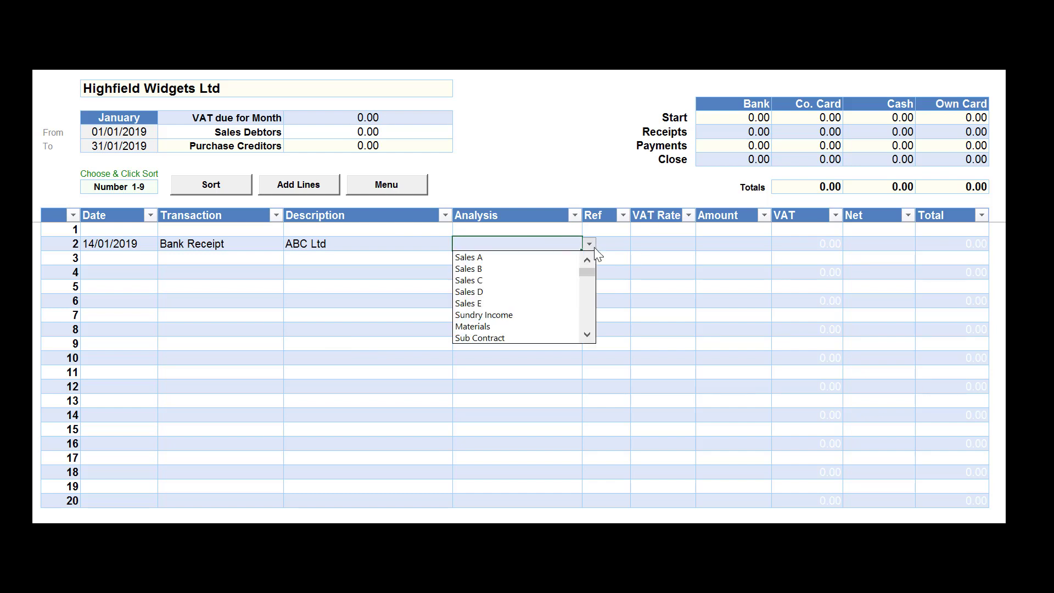
click(493, 258)
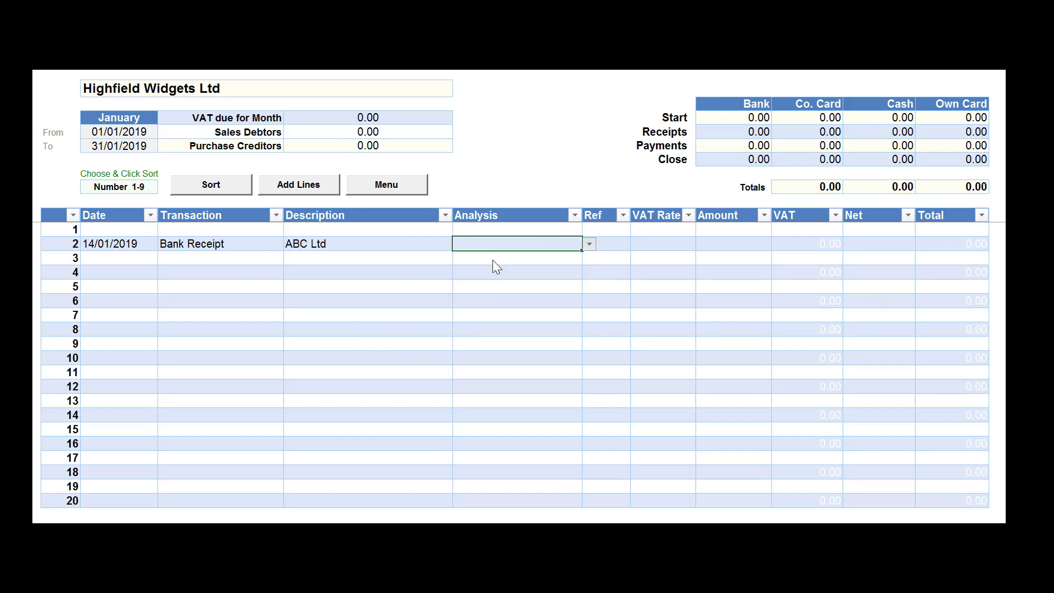
click(608, 243)
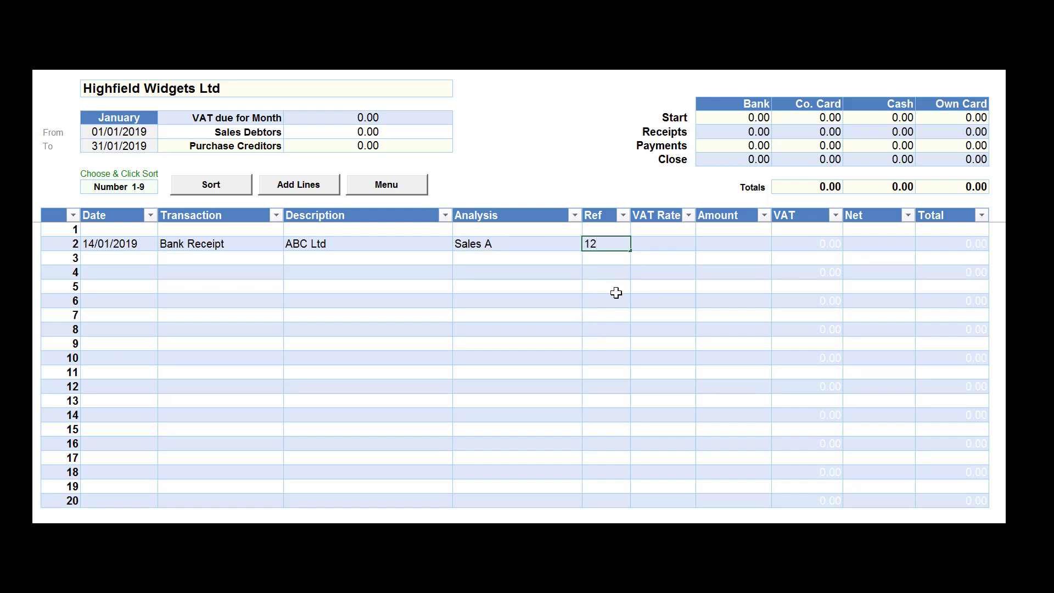
key(Tab)
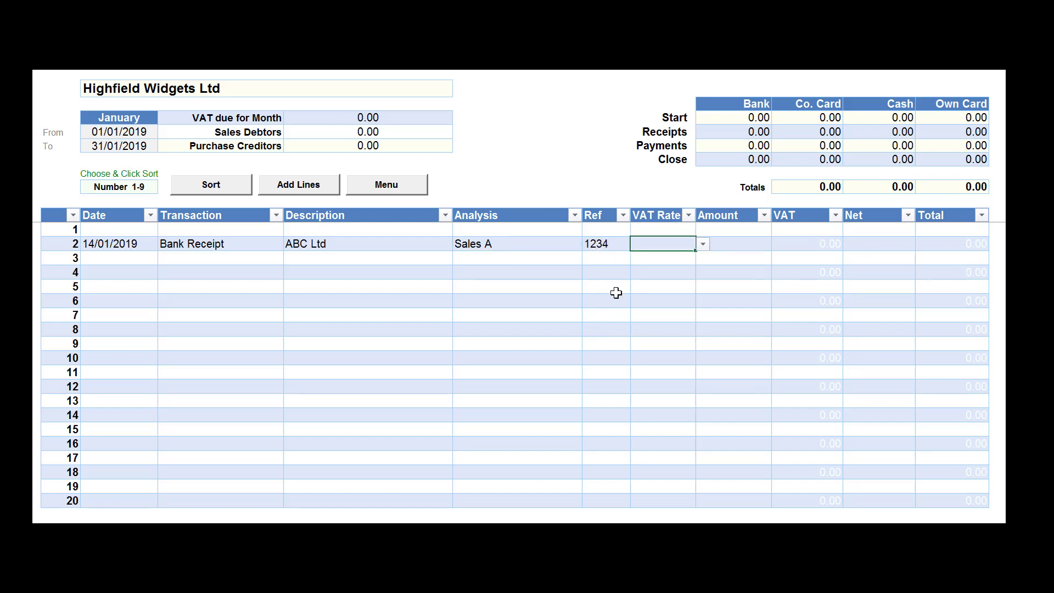
click(703, 244)
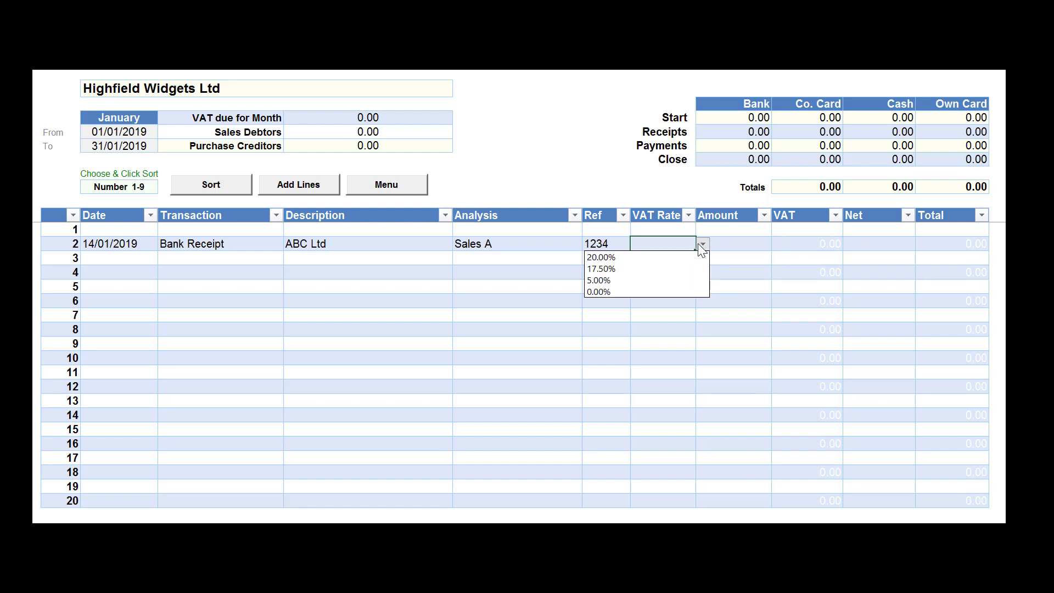
click(654, 256)
click(721, 242)
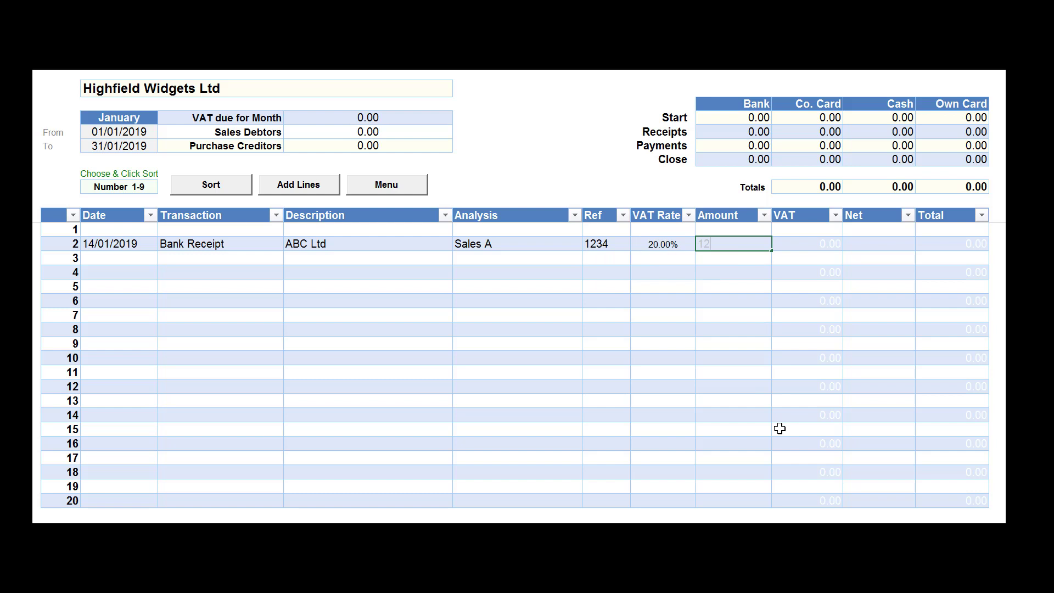
key(Return)
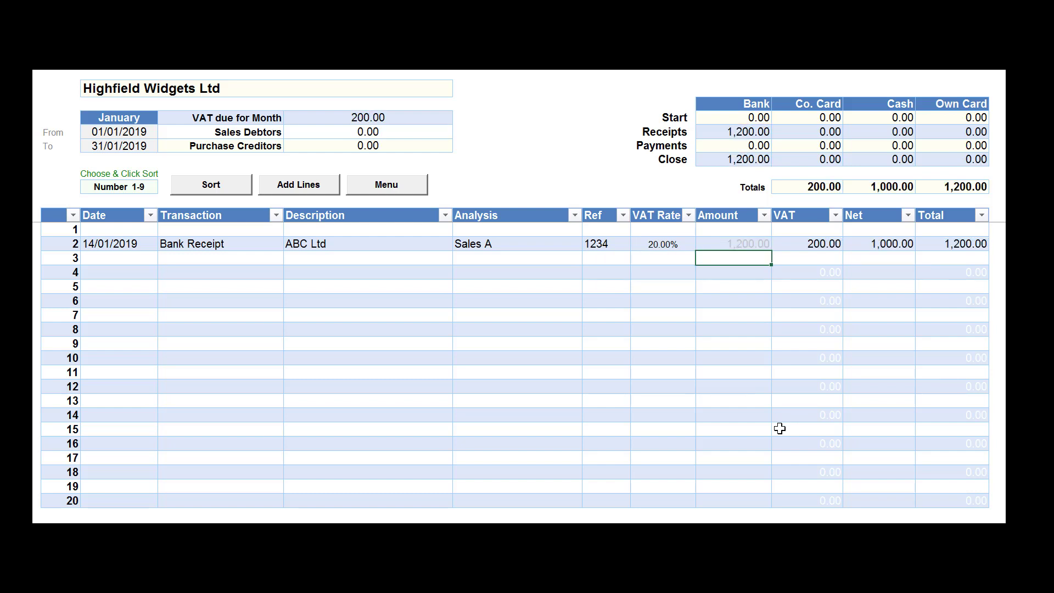
Step: Check the 200.00 VAT, month VAT due, 1,200.00 bank receipts and bank balances, then select row 3's date
click(820, 244)
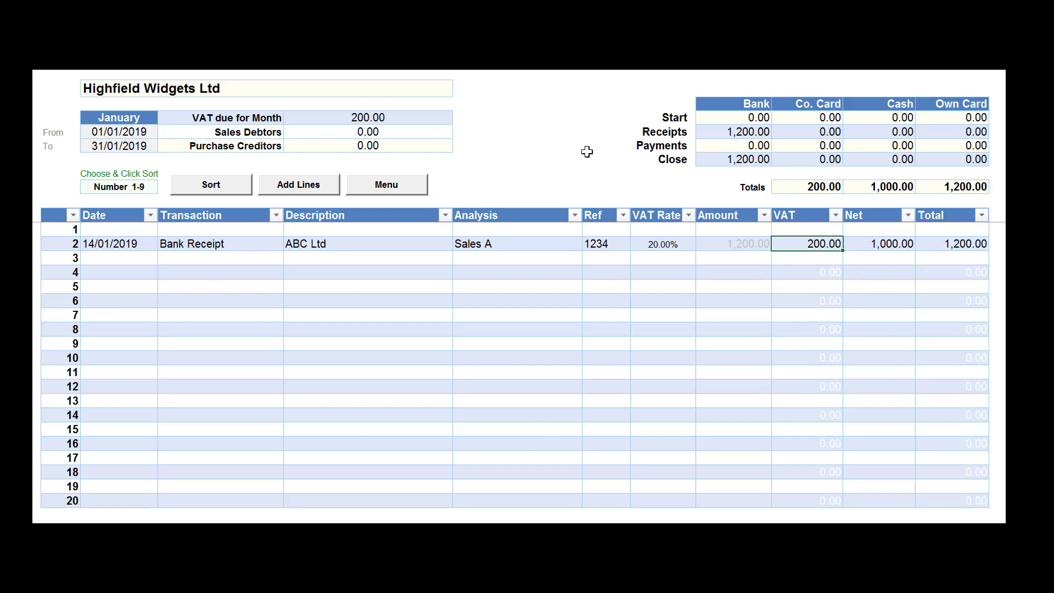
click(357, 117)
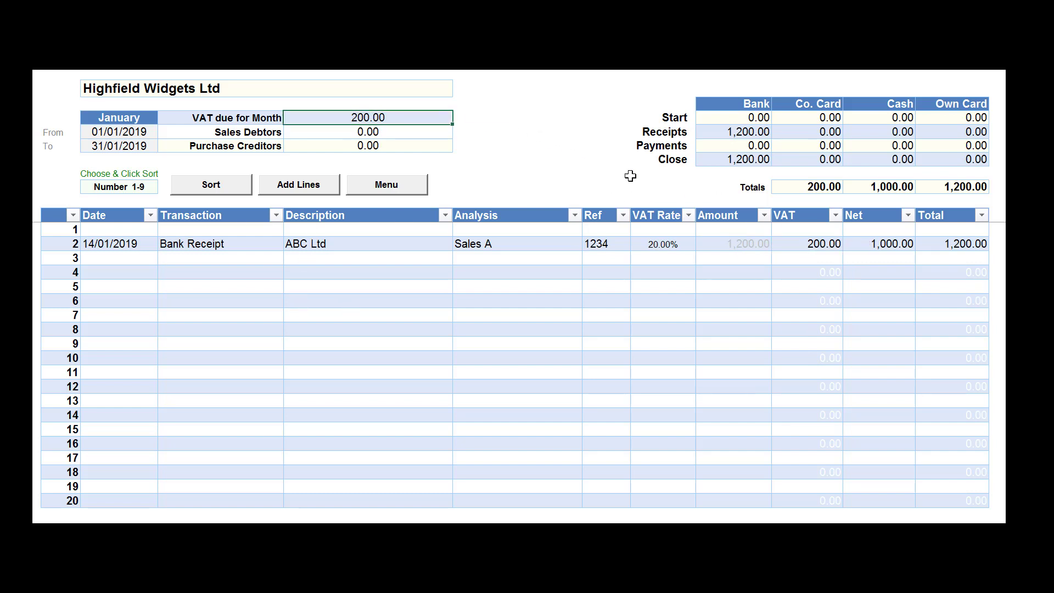
click(739, 134)
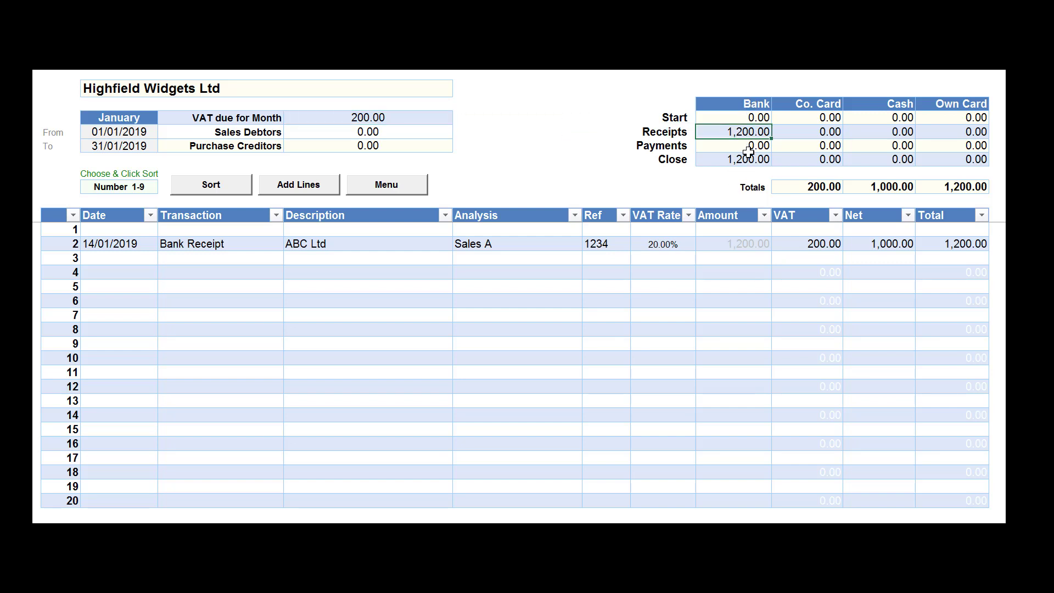
drag(748, 117, 748, 159)
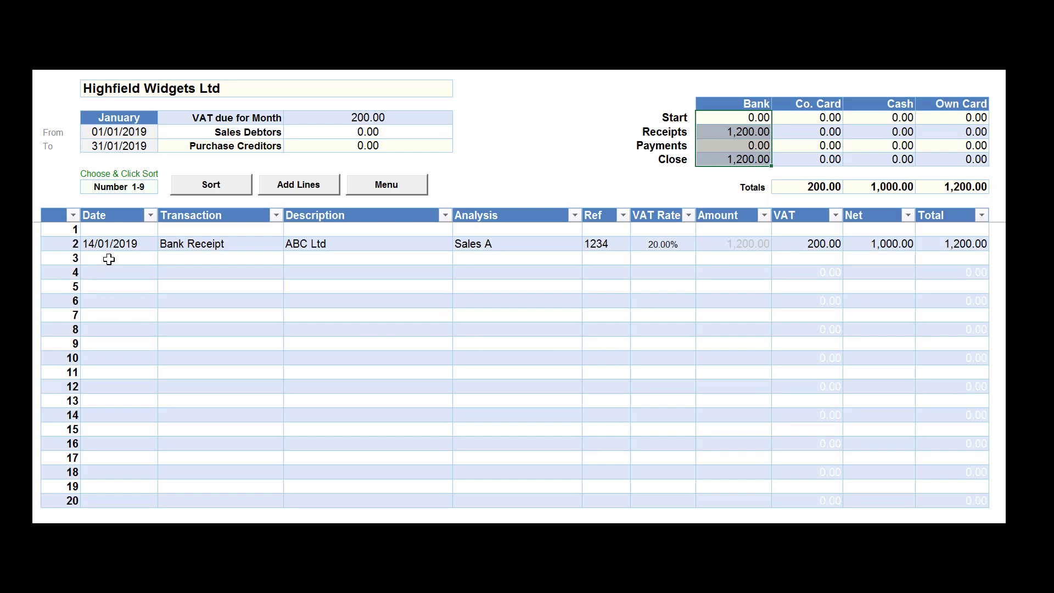
click(110, 260)
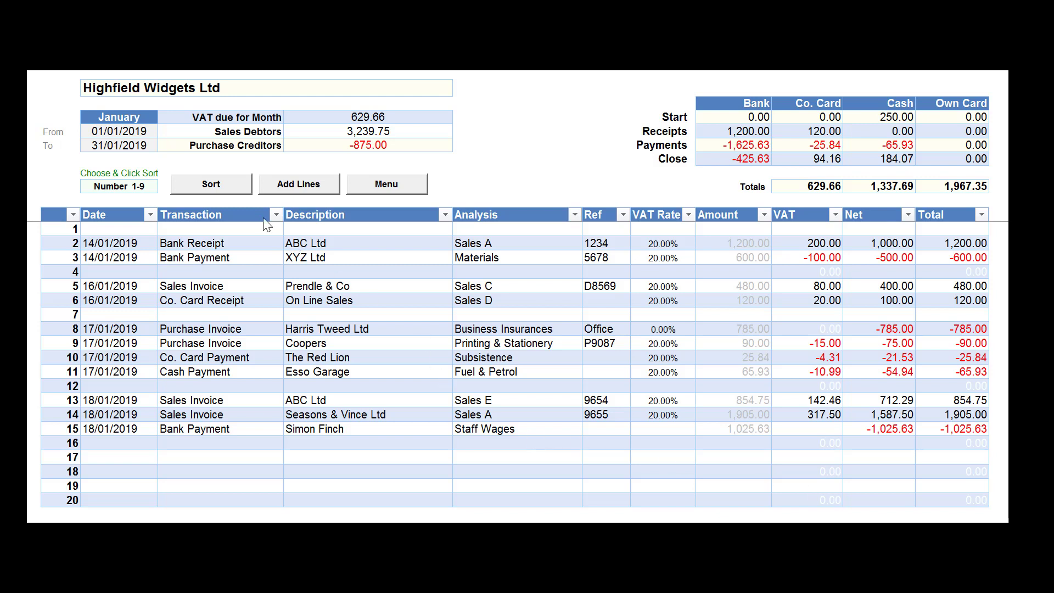
click(384, 117)
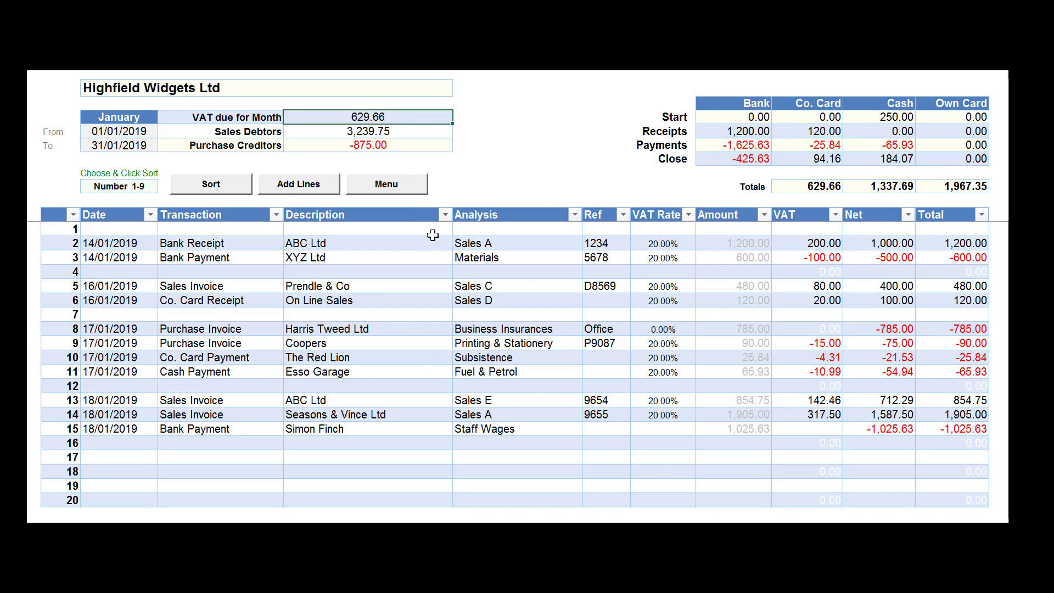
drag(823, 228, 807, 484)
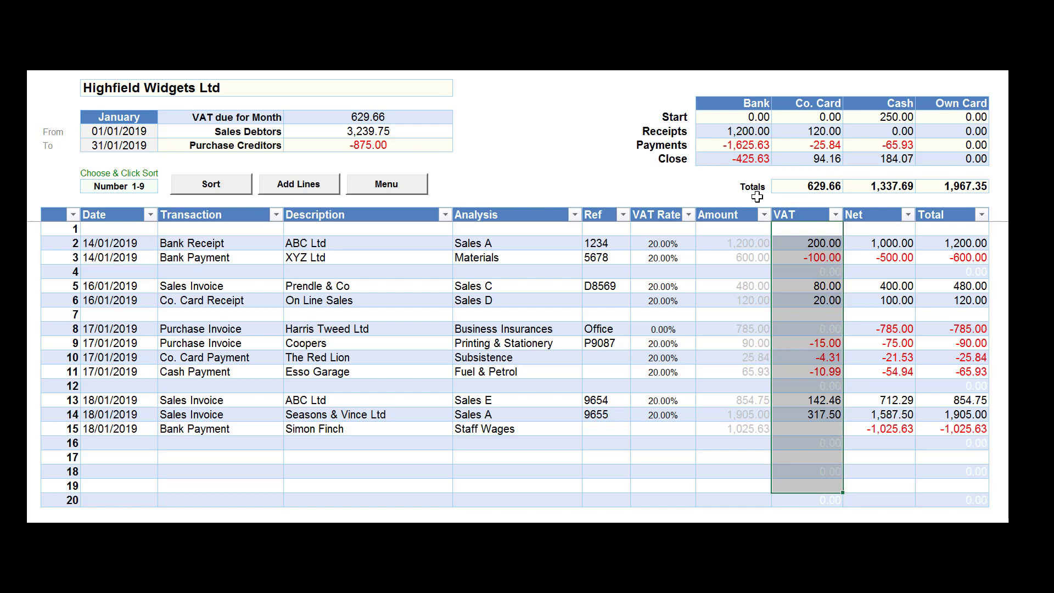
click(807, 187)
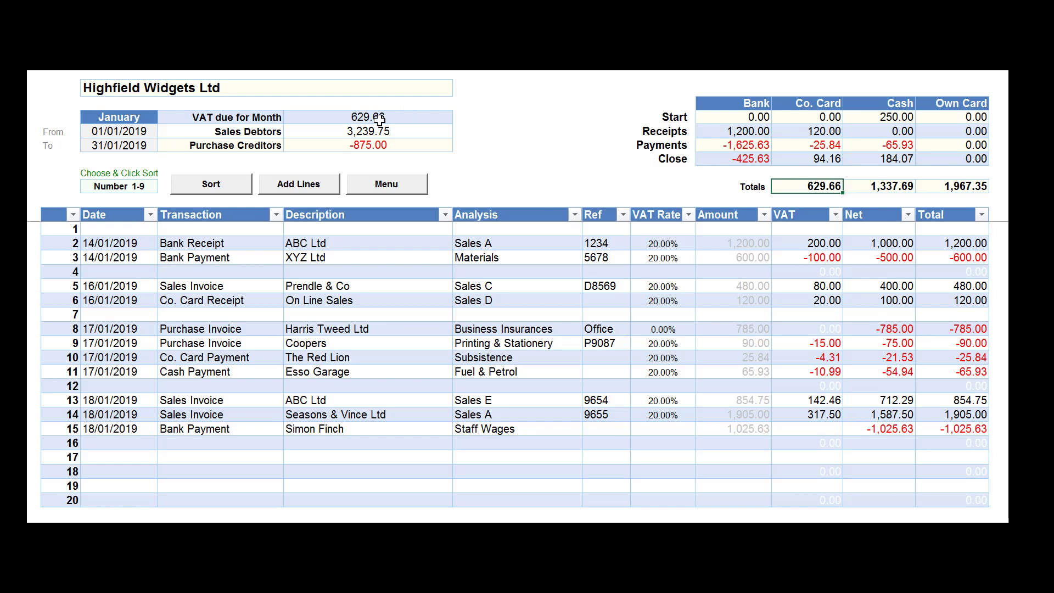
click(388, 134)
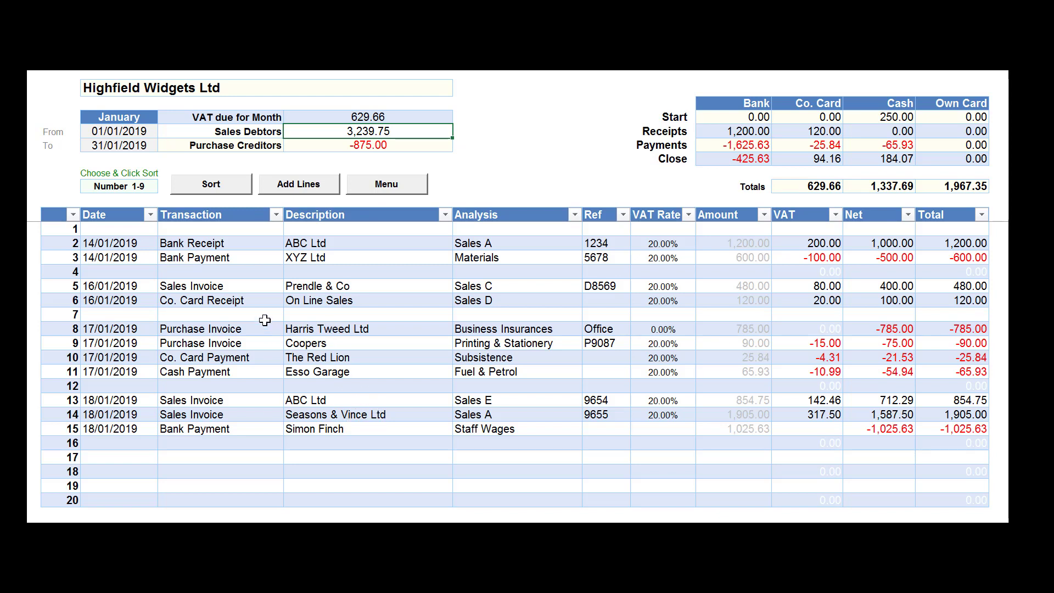
click(257, 286)
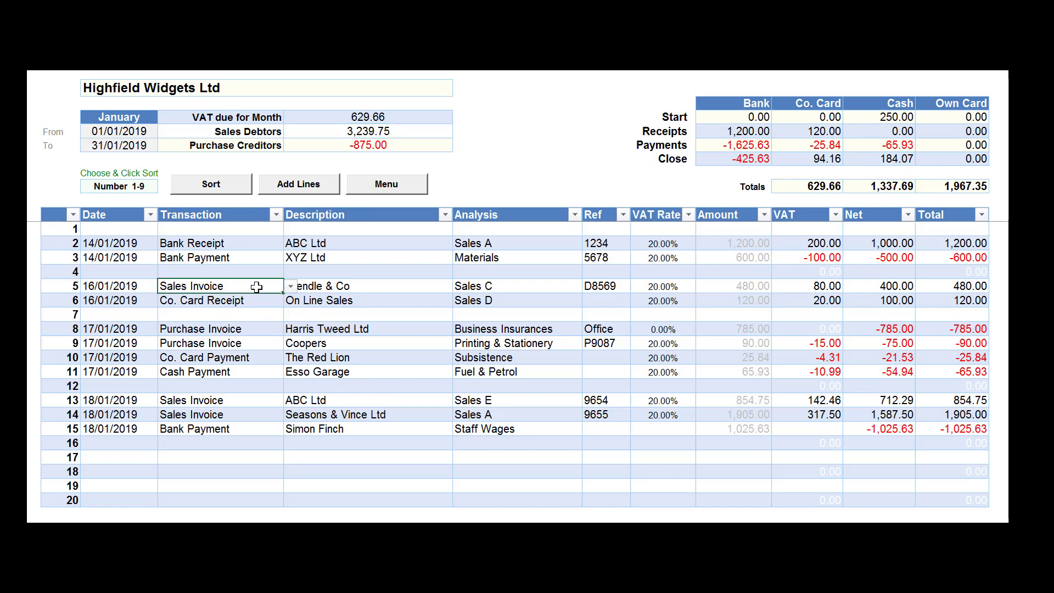
click(735, 289)
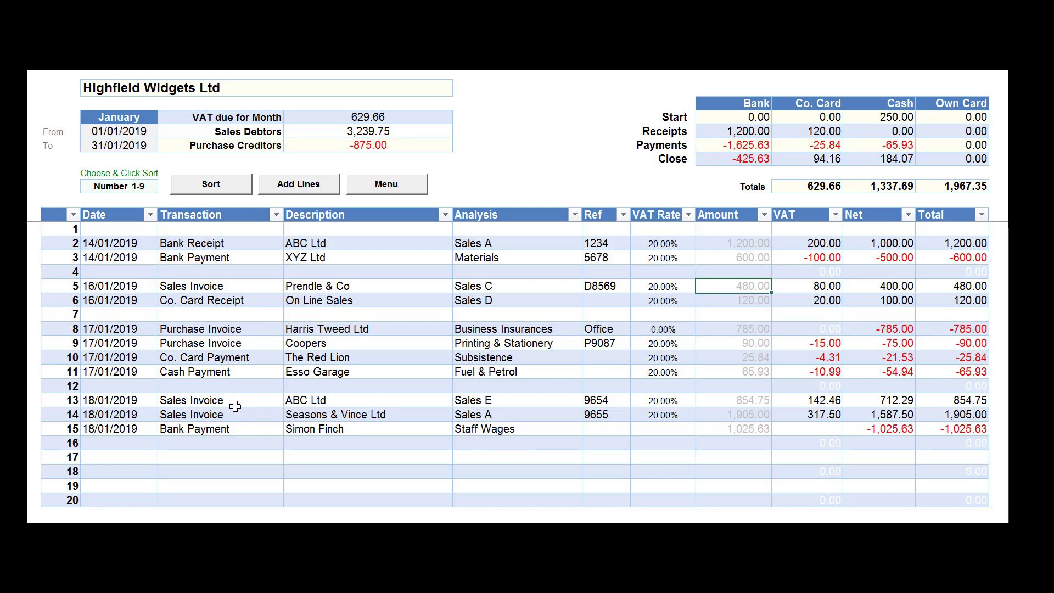
drag(271, 402, 269, 414)
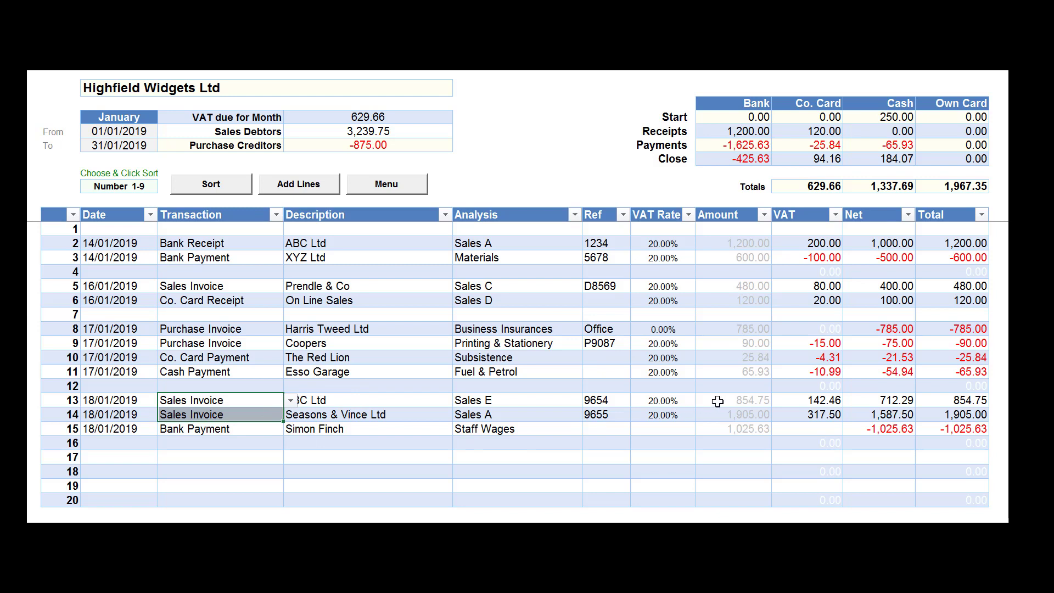
drag(713, 401, 719, 415)
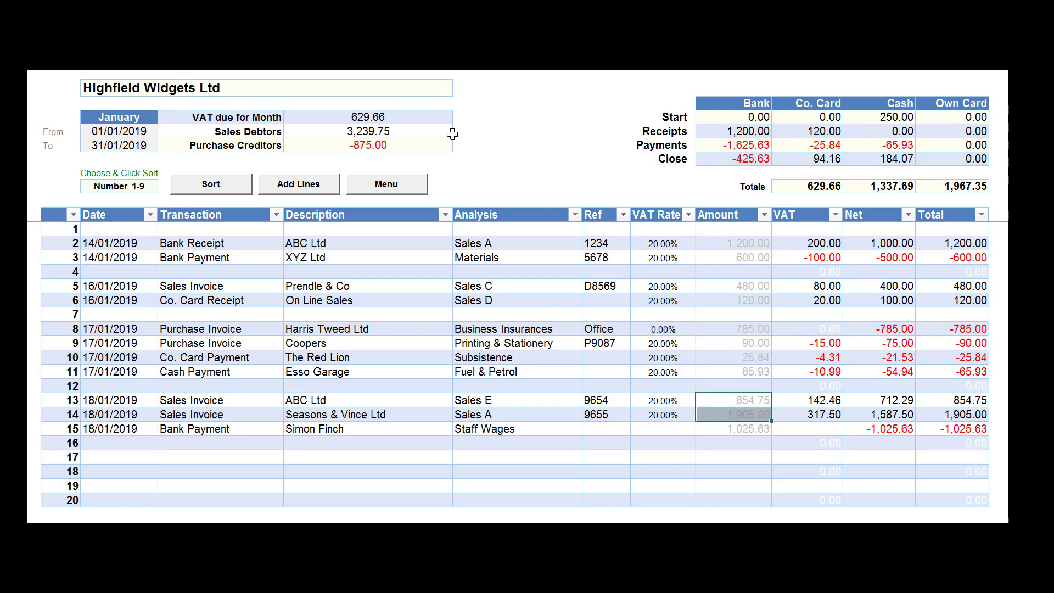
click(404, 146)
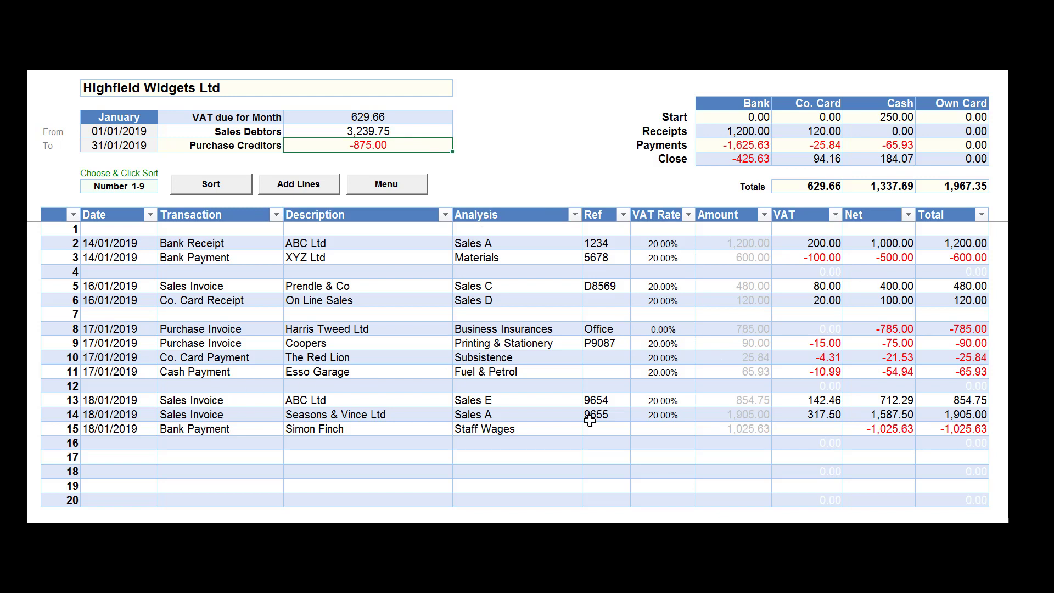
key(Down)
drag(715, 329, 715, 341)
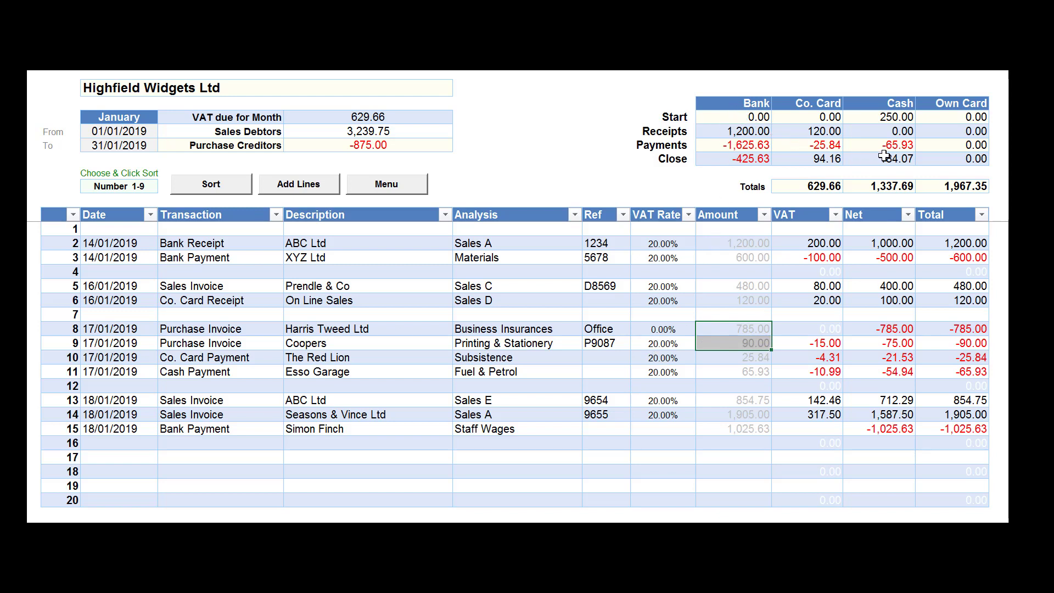
drag(744, 119, 941, 163)
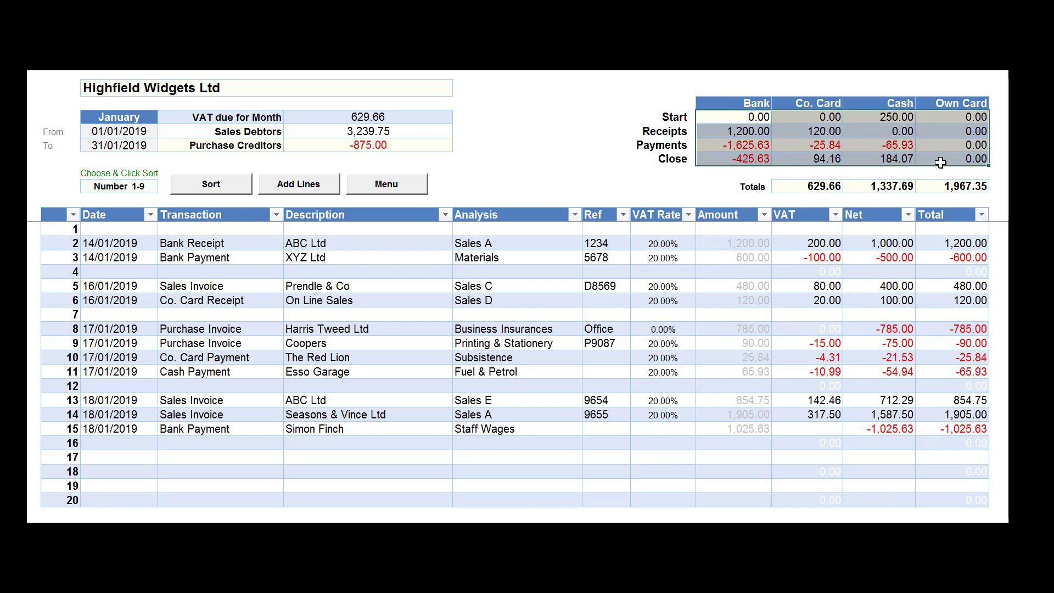
click(734, 115)
click(751, 136)
click(751, 145)
click(751, 160)
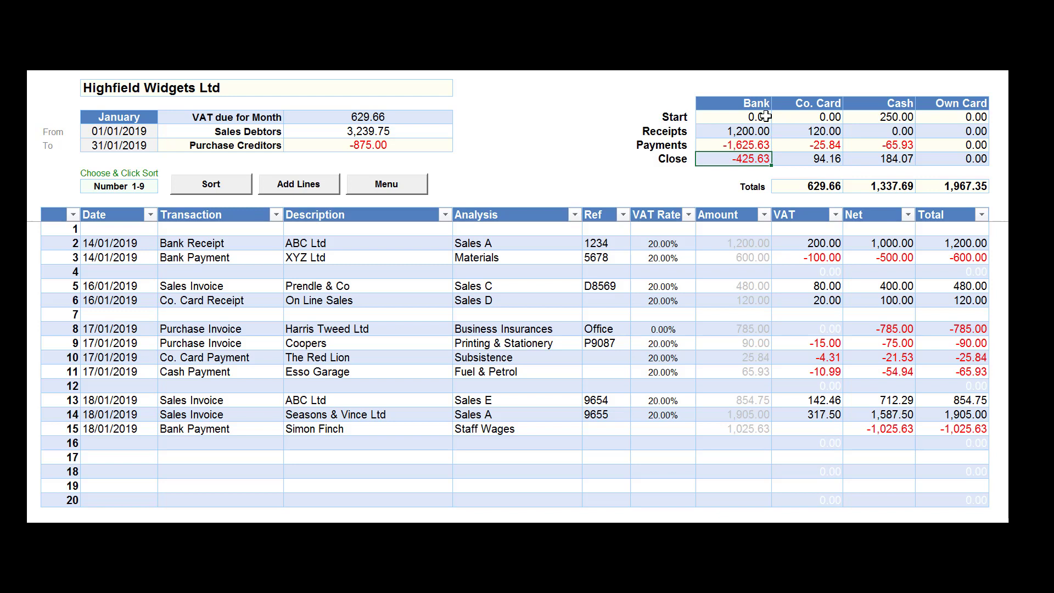
drag(763, 117, 762, 158)
drag(815, 118, 816, 157)
drag(878, 117, 878, 158)
drag(948, 117, 950, 157)
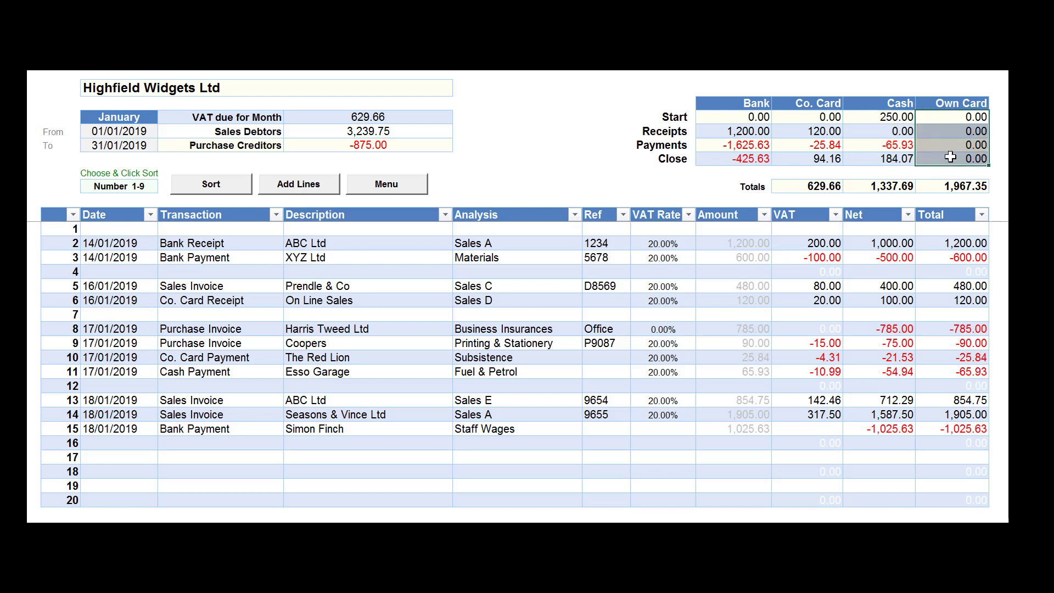
click(419, 120)
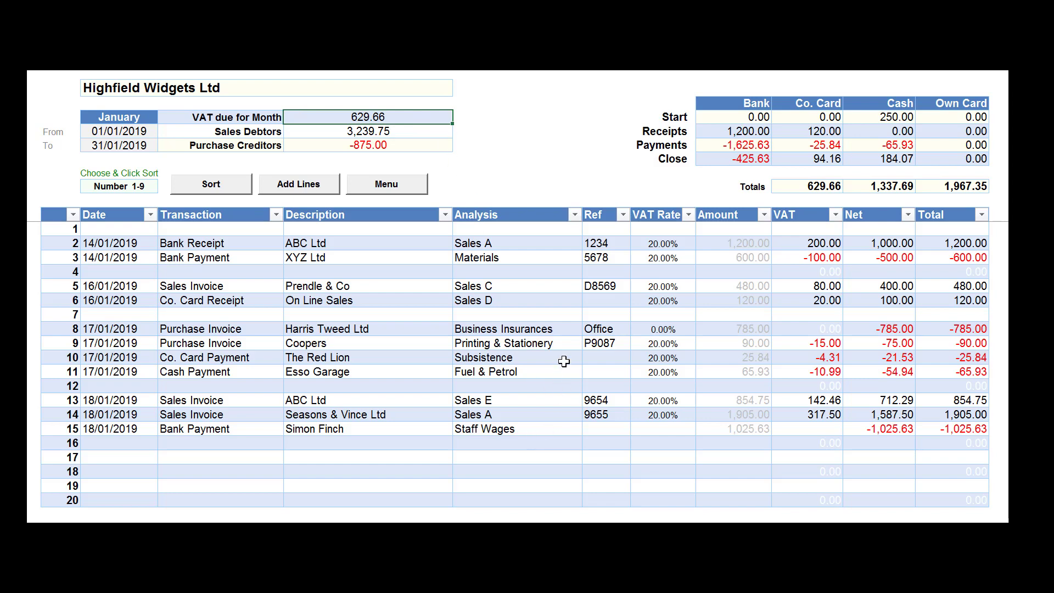
scroll(564, 361, down, 7)
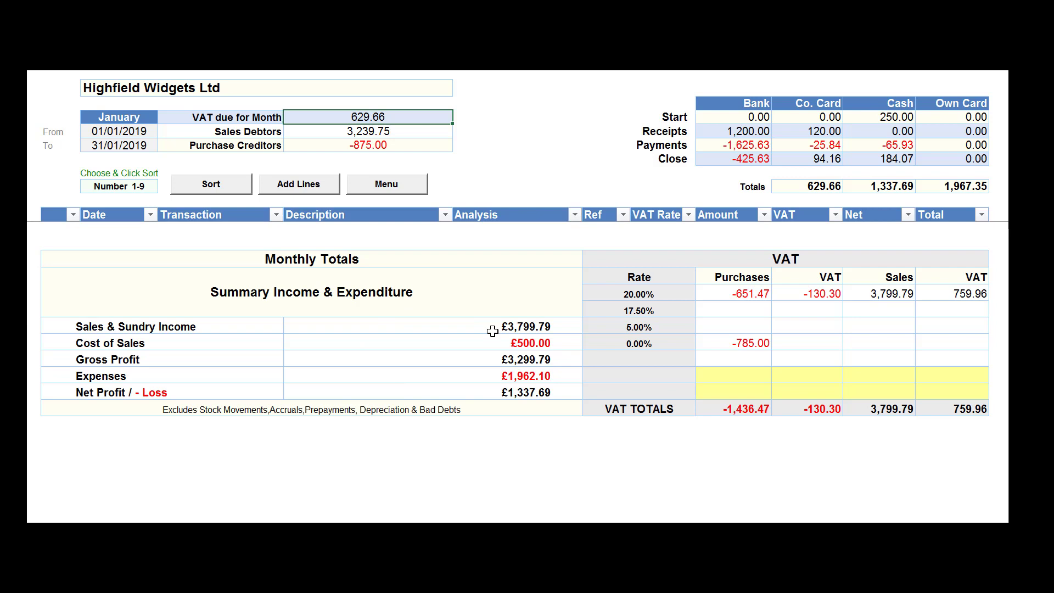
click(501, 328)
click(501, 343)
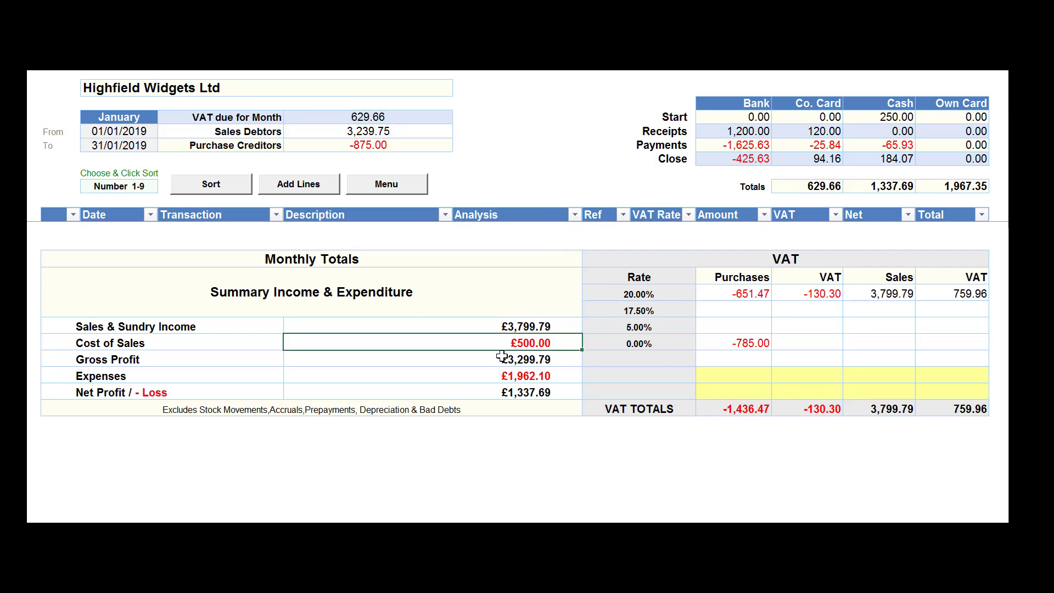
click(502, 360)
click(509, 375)
click(509, 393)
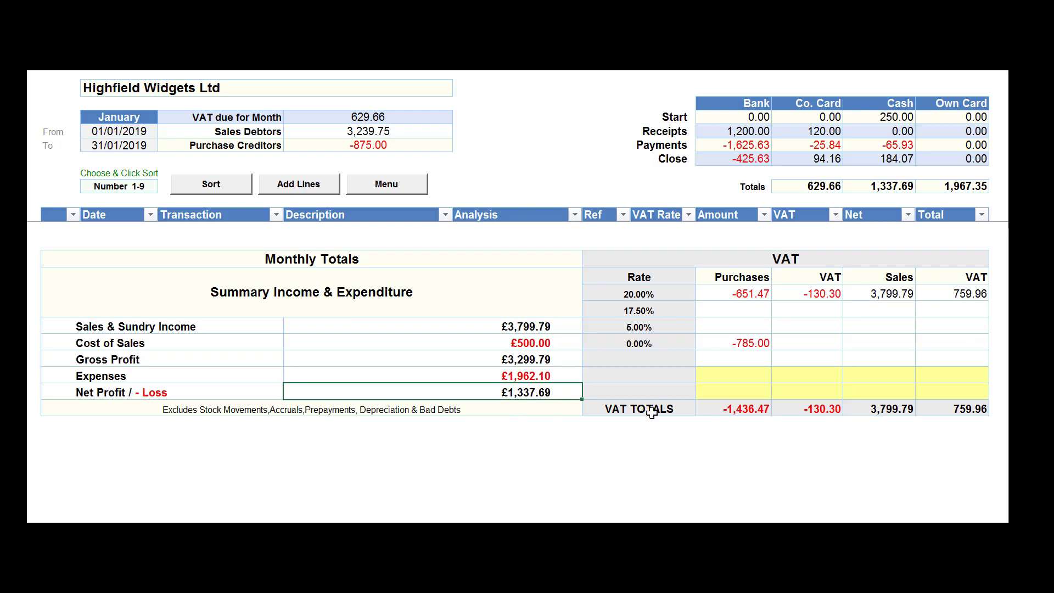
drag(719, 288, 949, 395)
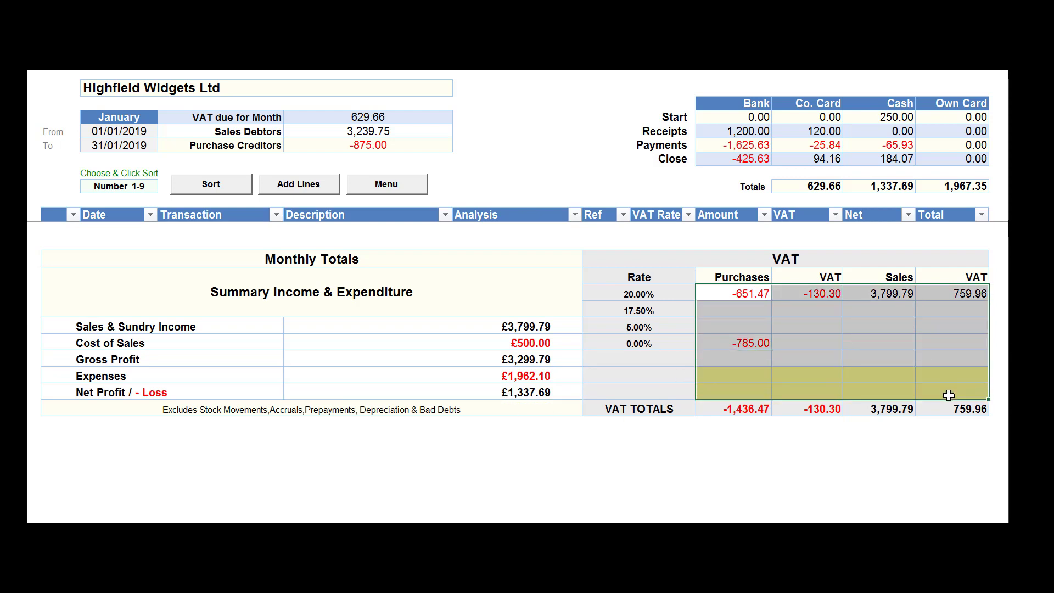
drag(735, 406, 976, 410)
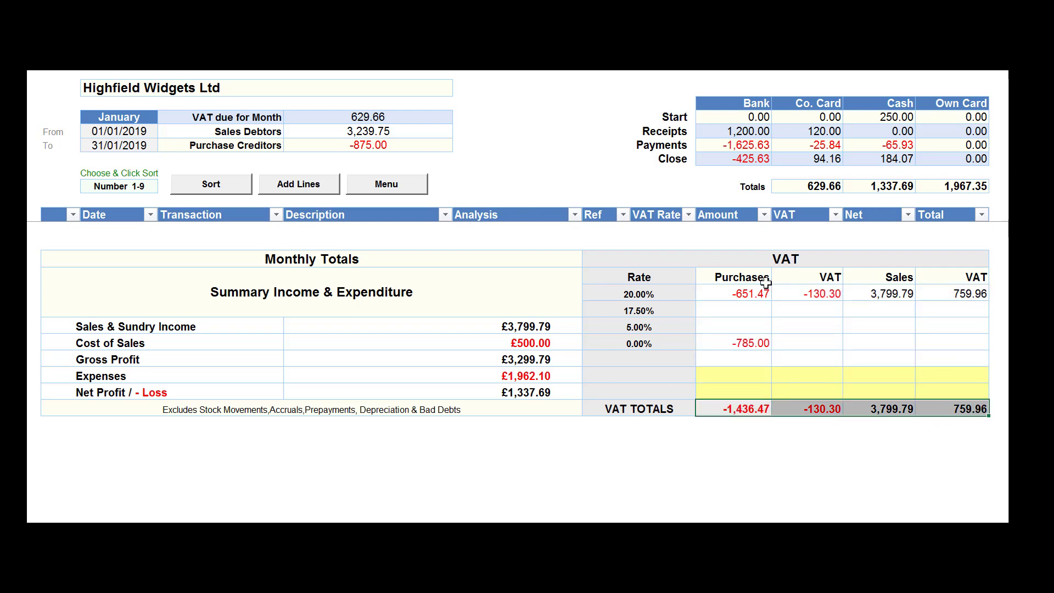
click(423, 118)
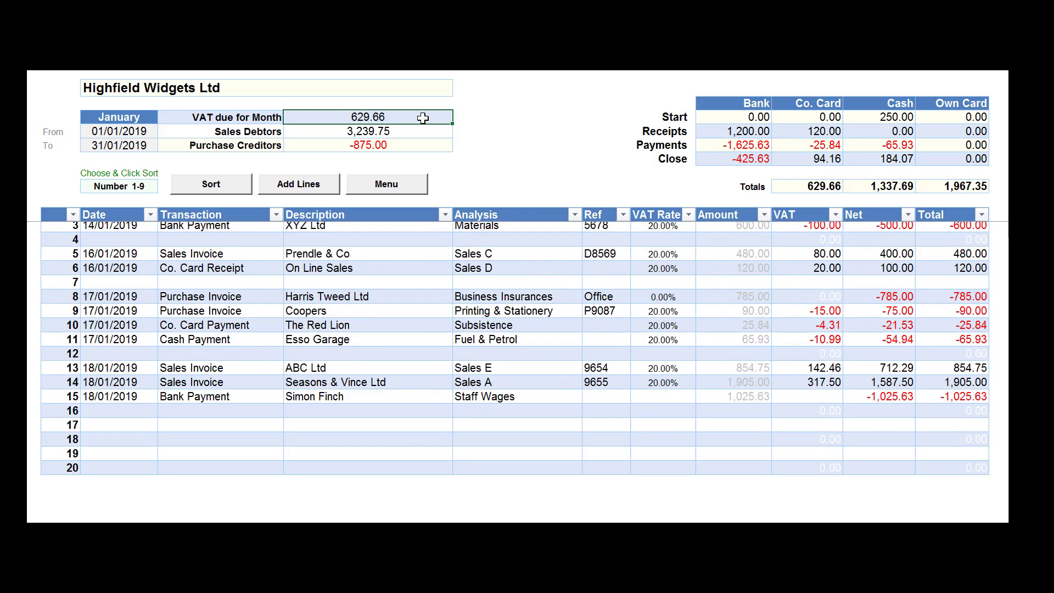
click(113, 460)
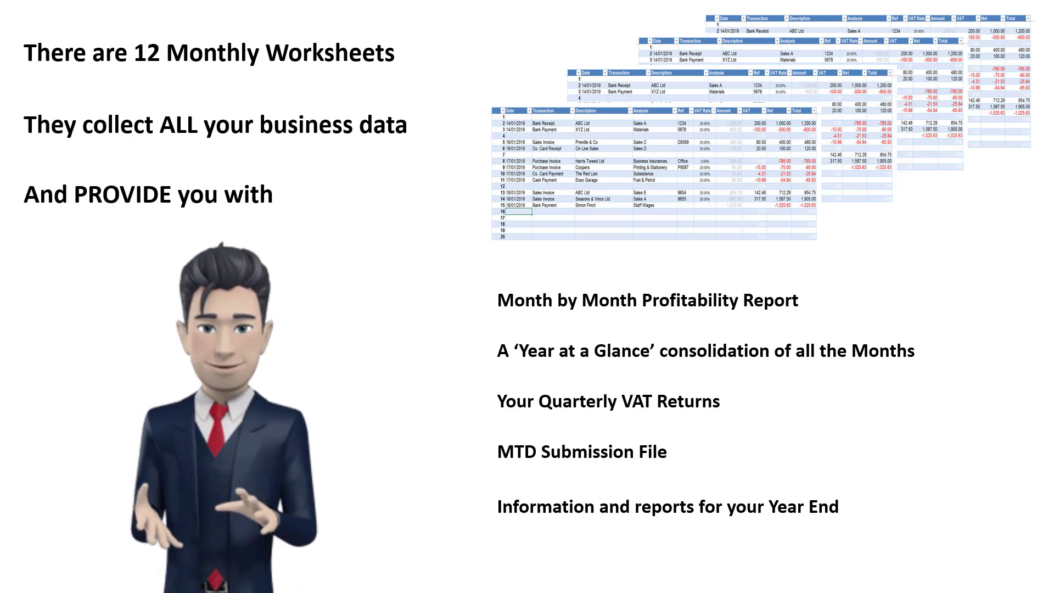
Step: Advance the slideshow to the next slide
click(3, 34)
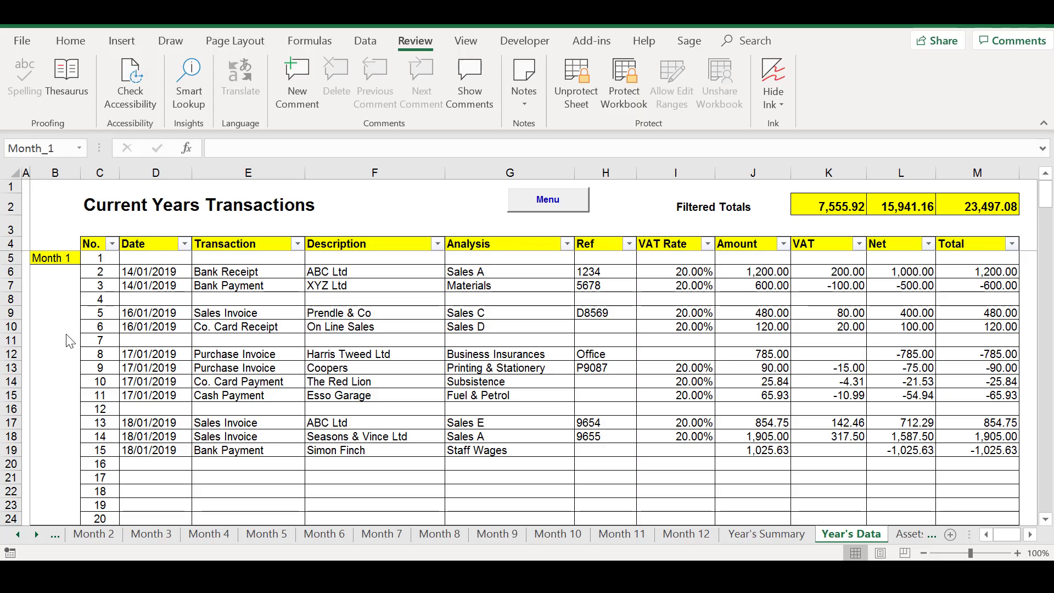
click(64, 258)
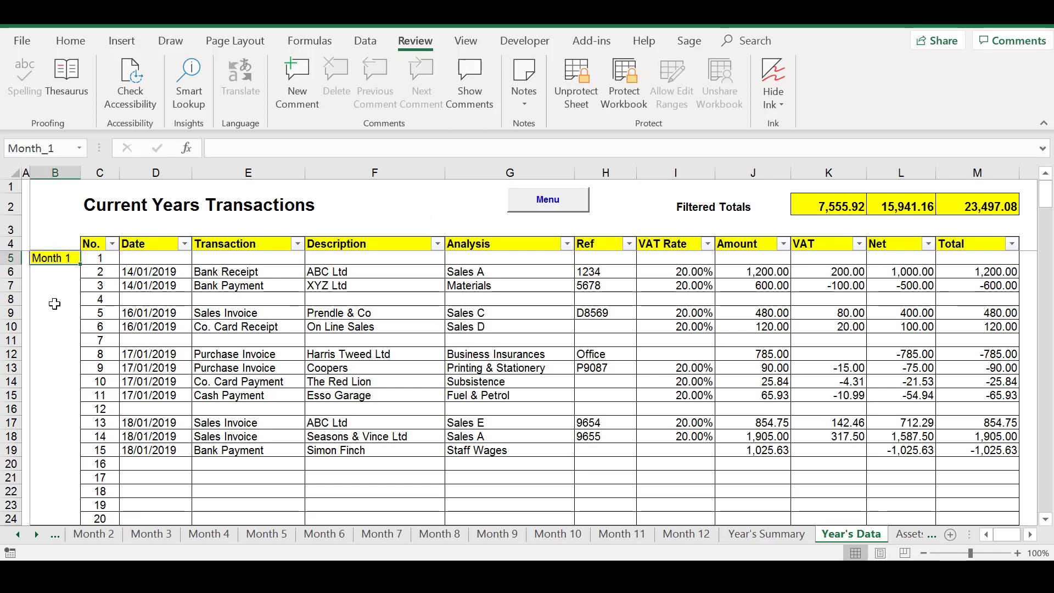
scroll(54, 304, down, 13)
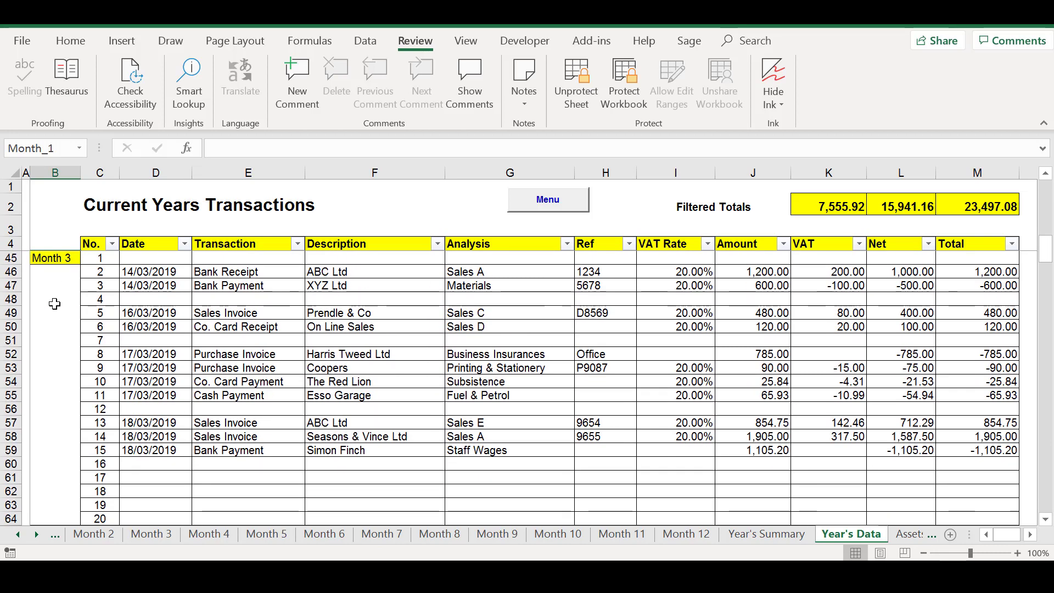
scroll(54, 304, down, 7)
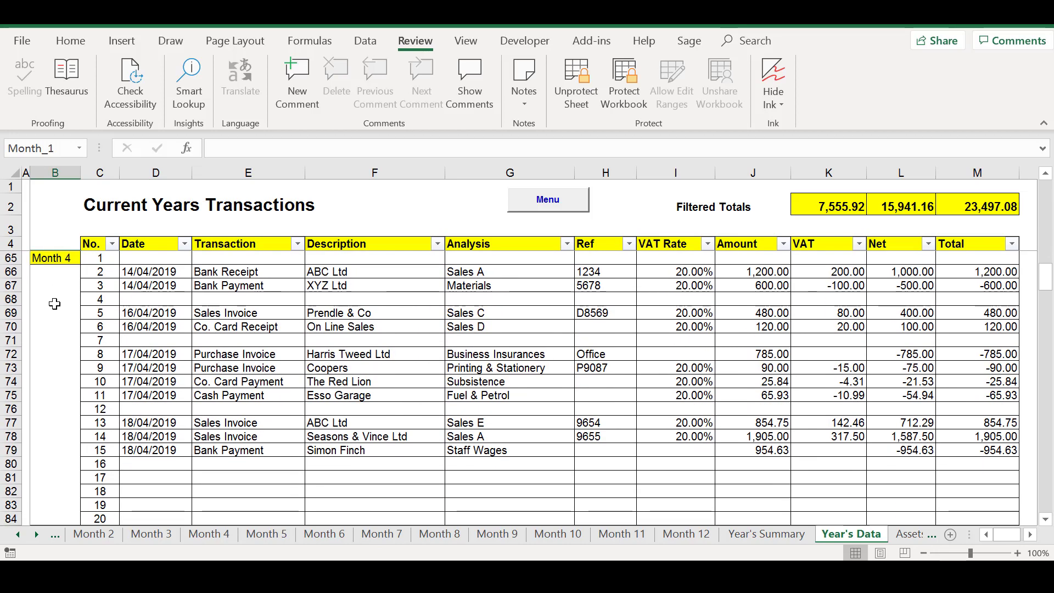
scroll(54, 304, up, 13)
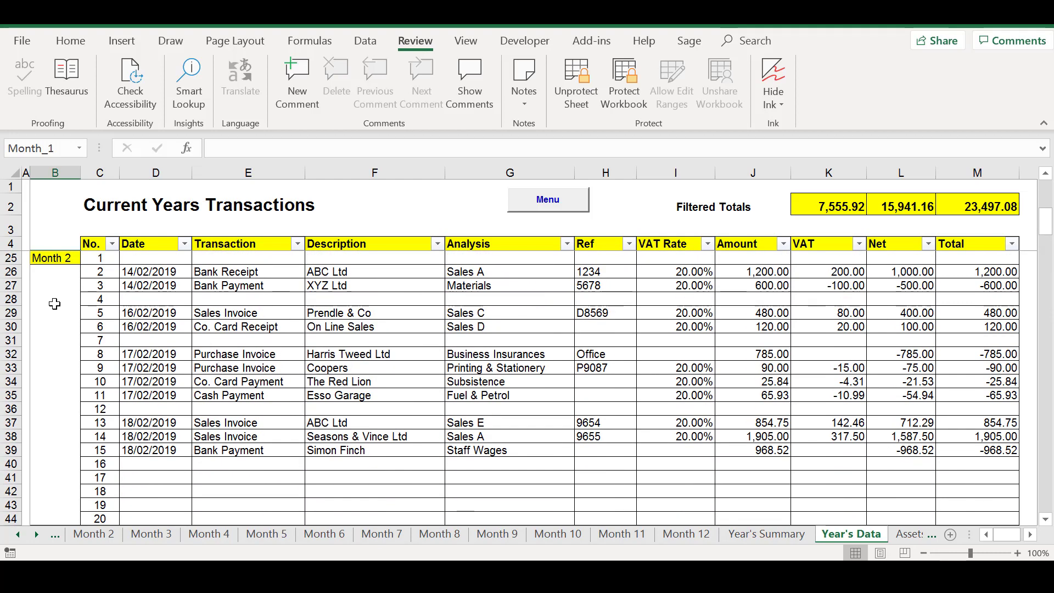
scroll(54, 304, up, 7)
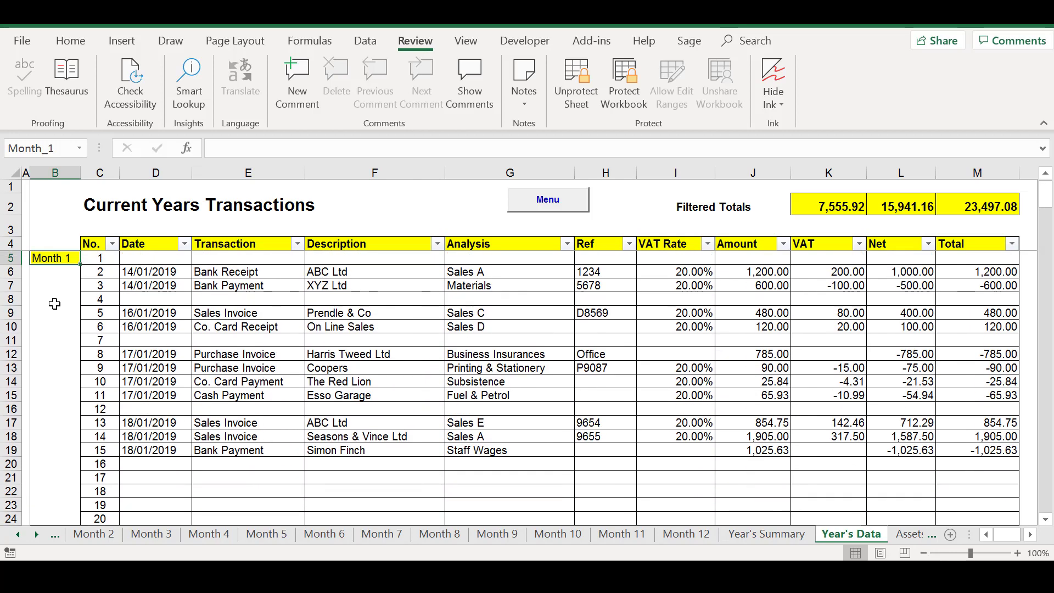
click(997, 207)
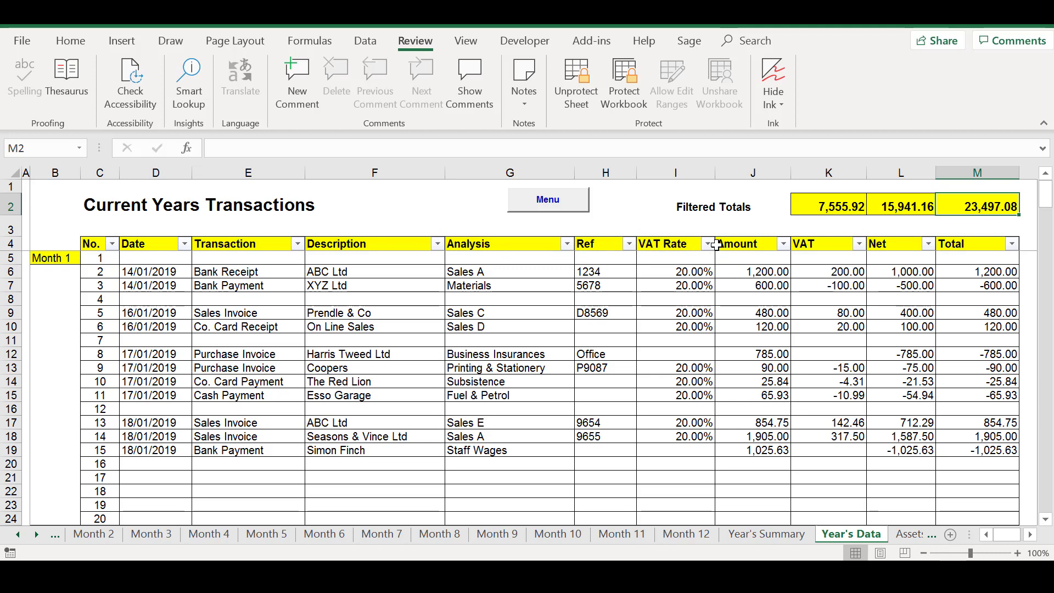
Step: Filter Description to the staff wages payee, check the Net total, then clear the filter
click(437, 243)
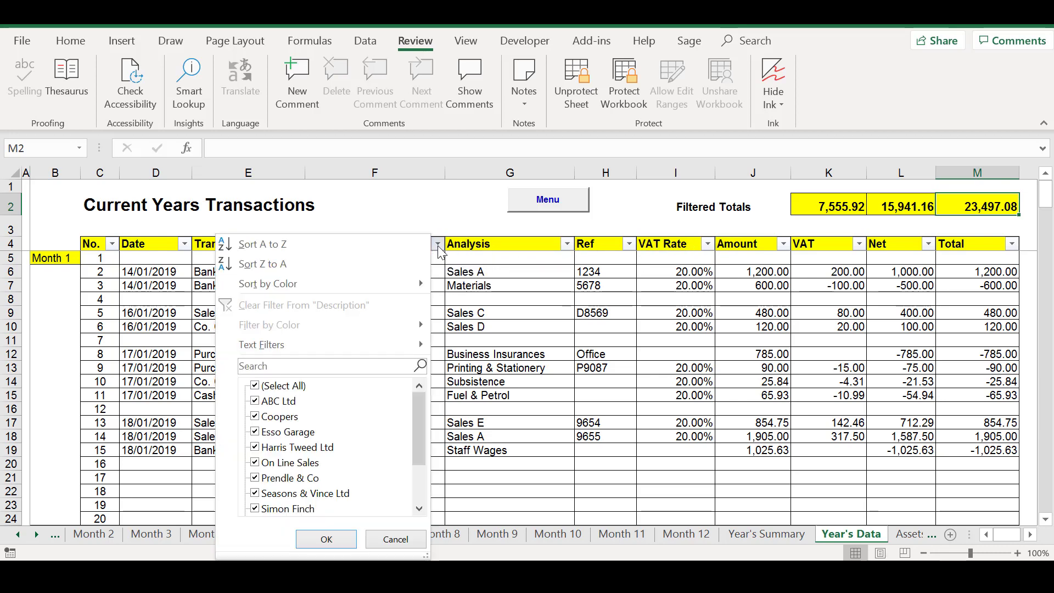
click(266, 391)
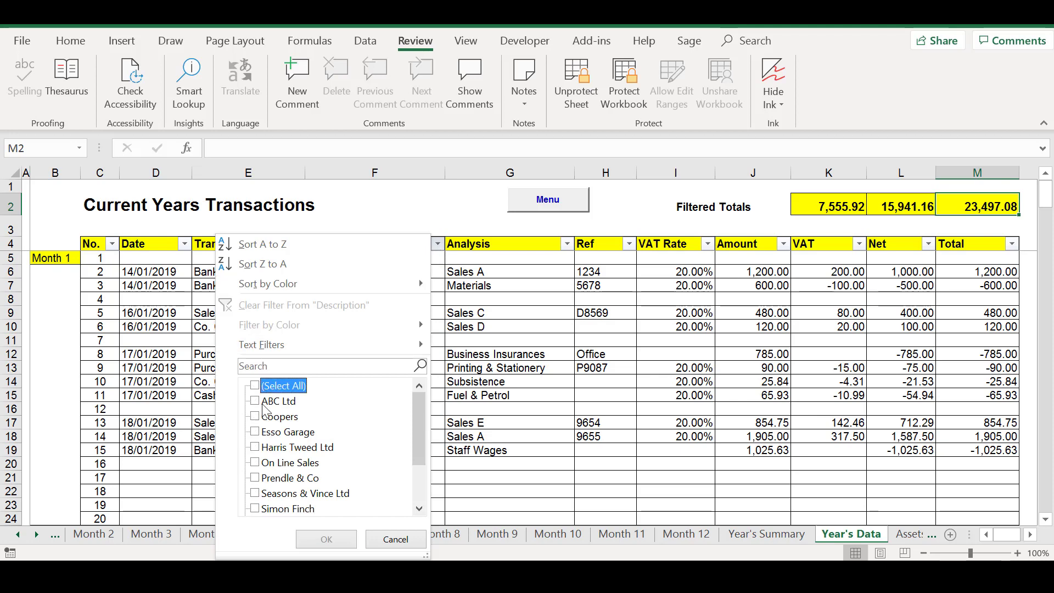
click(258, 510)
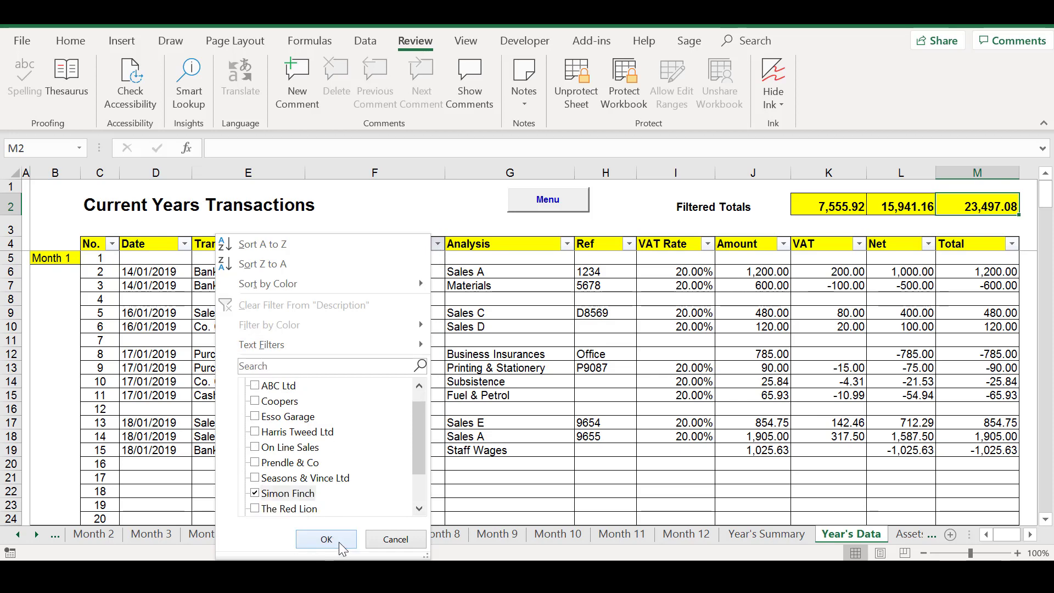
click(326, 540)
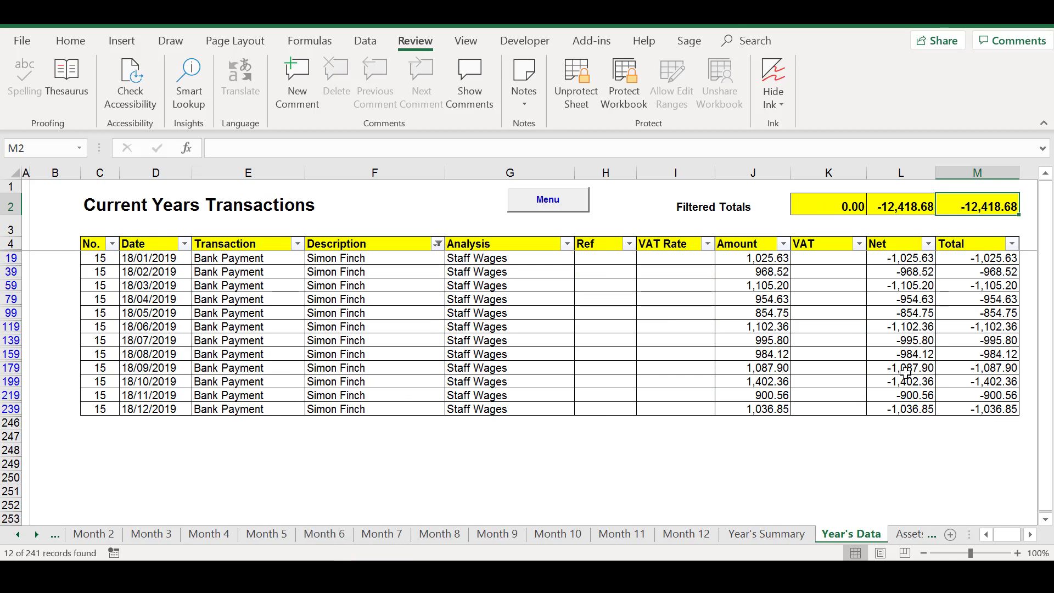
click(878, 206)
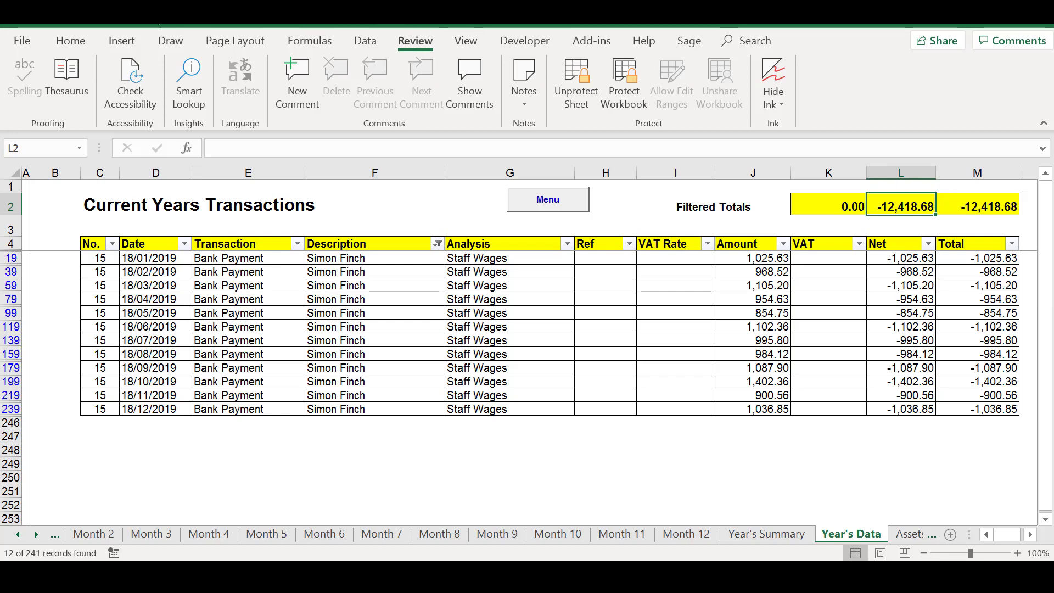
click(137, 24)
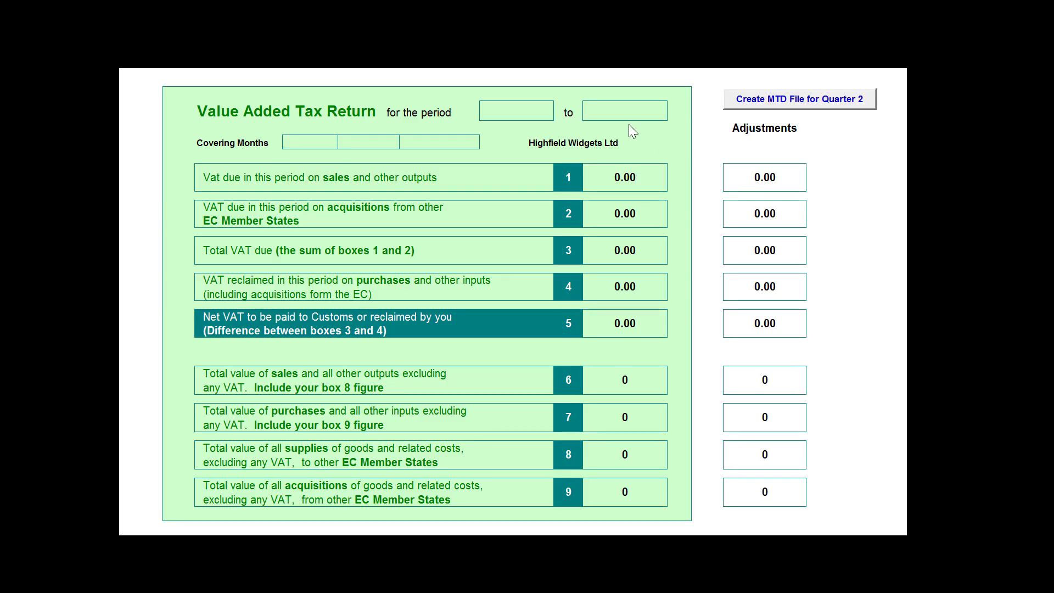
Step: Enter the VAT return period 1/1/19 to 31/3/19
click(522, 110)
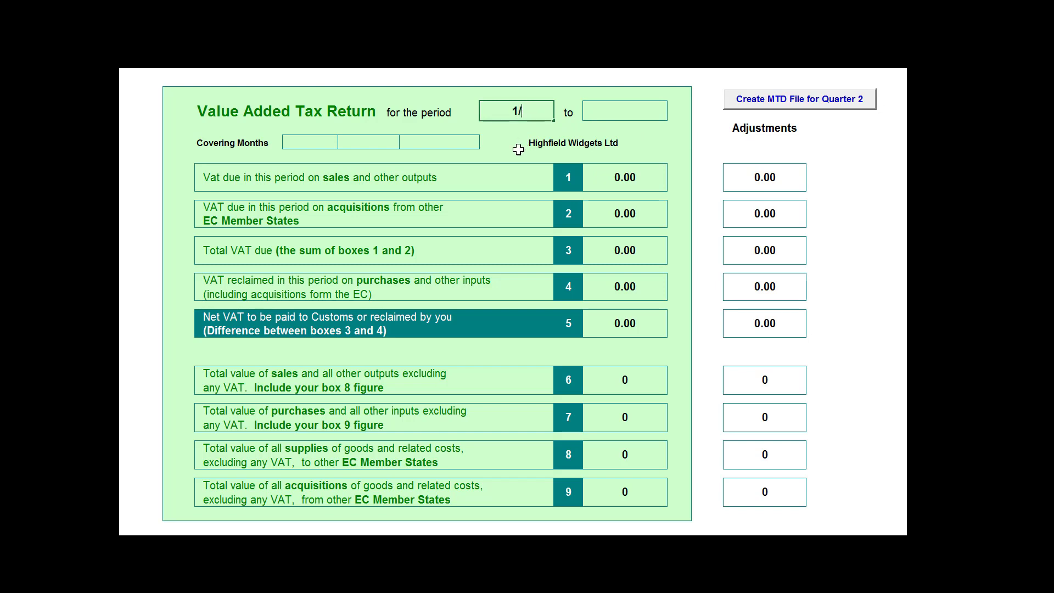
text(1/1/19)
key(Tab)
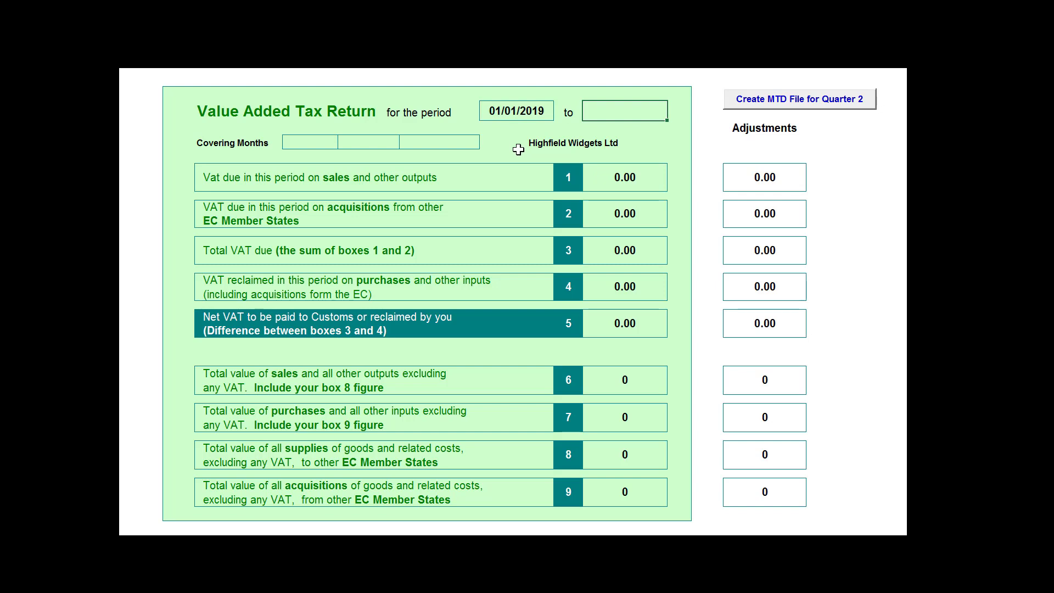
text(31/3/19)
key(Tab)
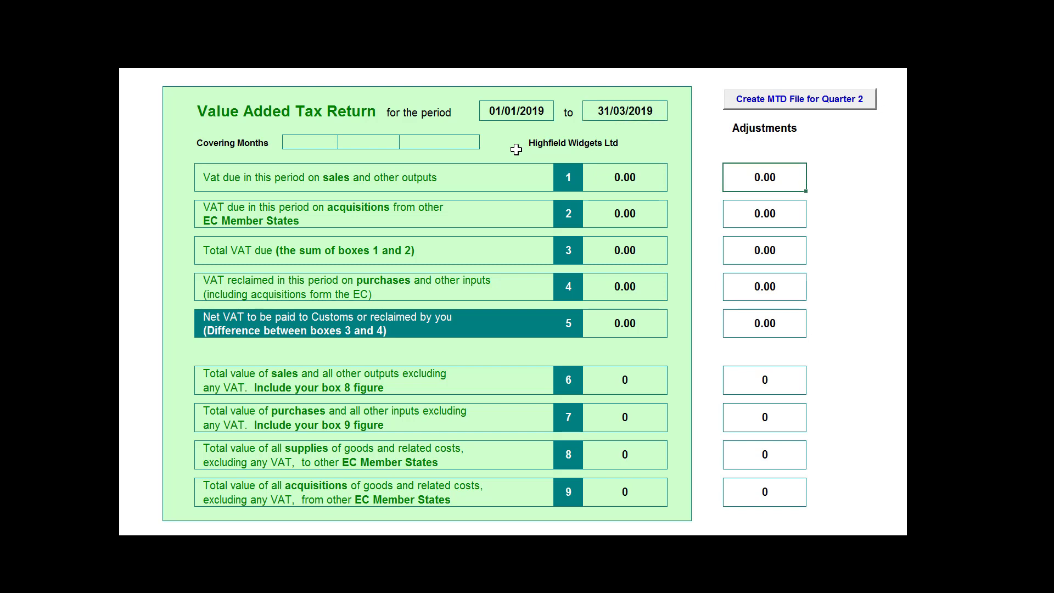
Step: Set the three Covering Months slots to months 1, 2 and 3
click(324, 141)
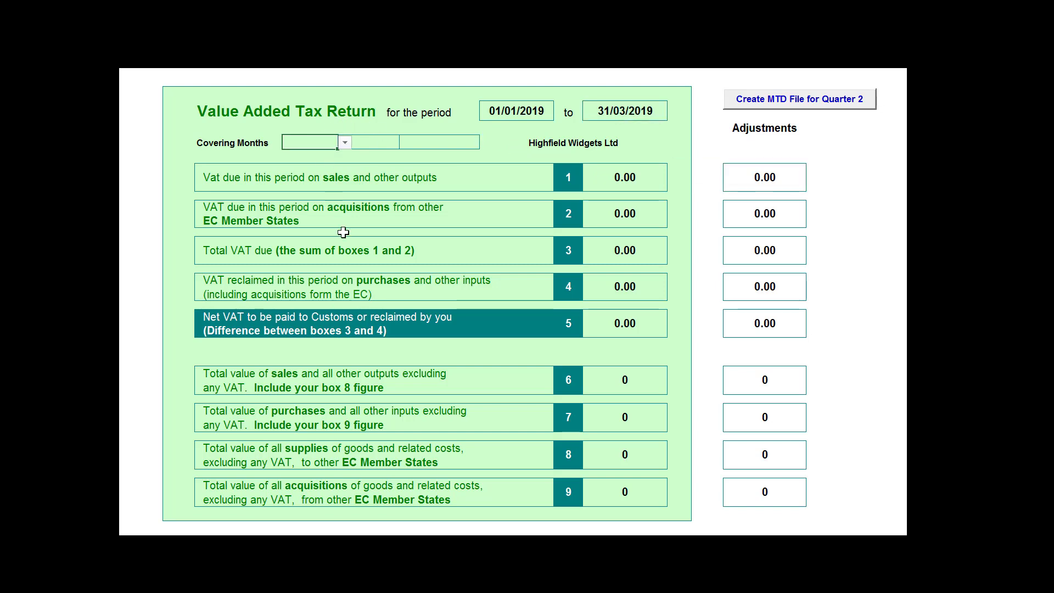
click(346, 142)
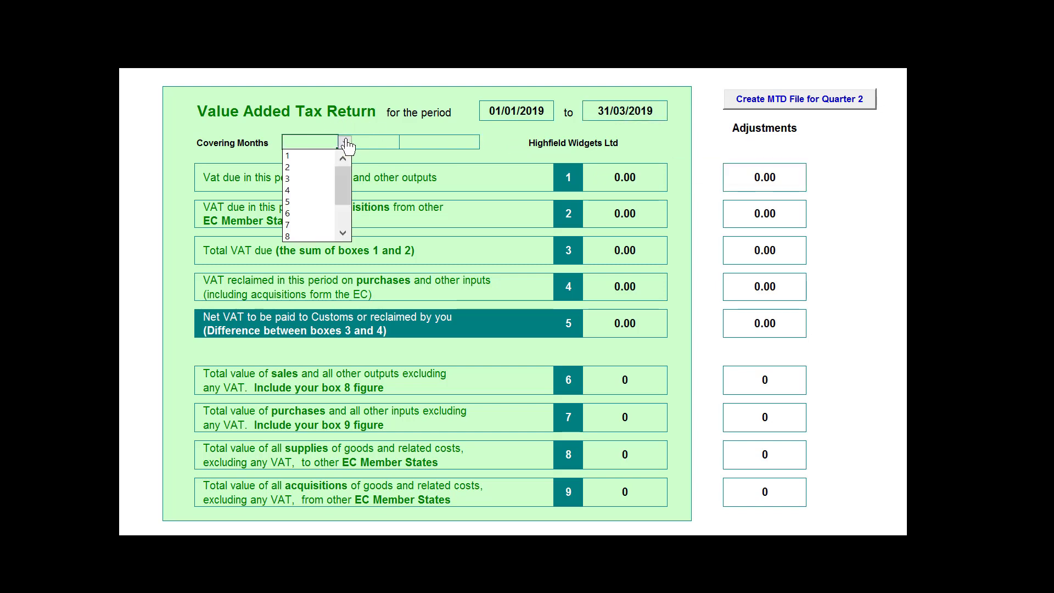
click(315, 157)
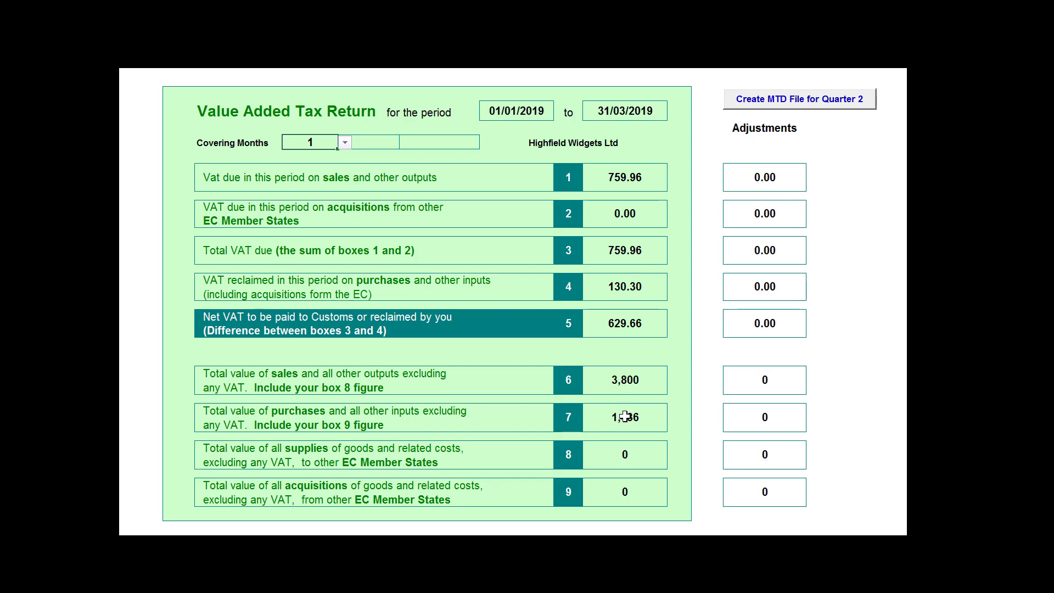
click(383, 145)
click(407, 143)
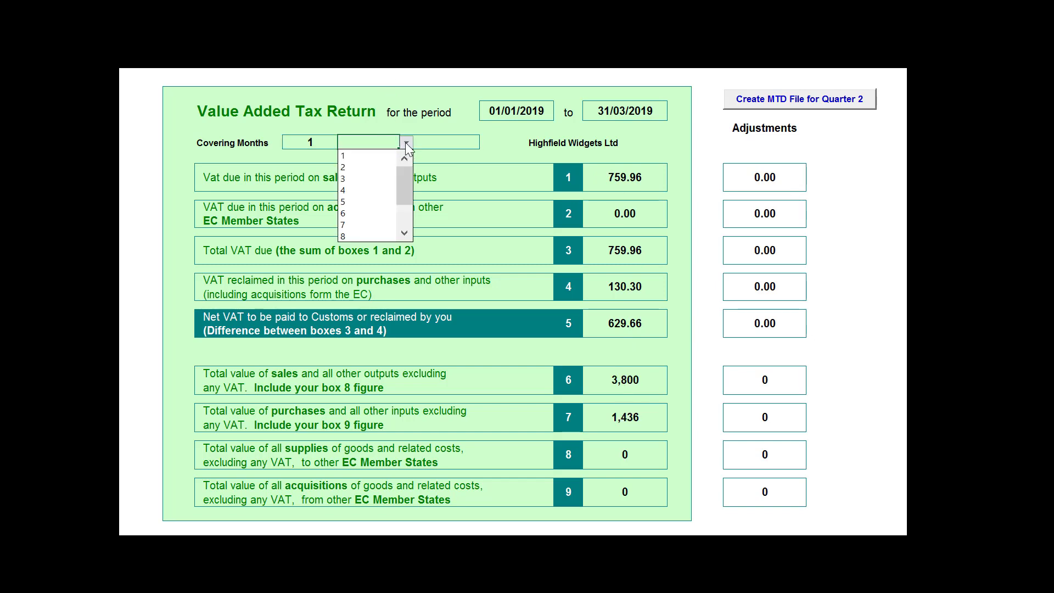
click(367, 167)
click(451, 143)
click(486, 142)
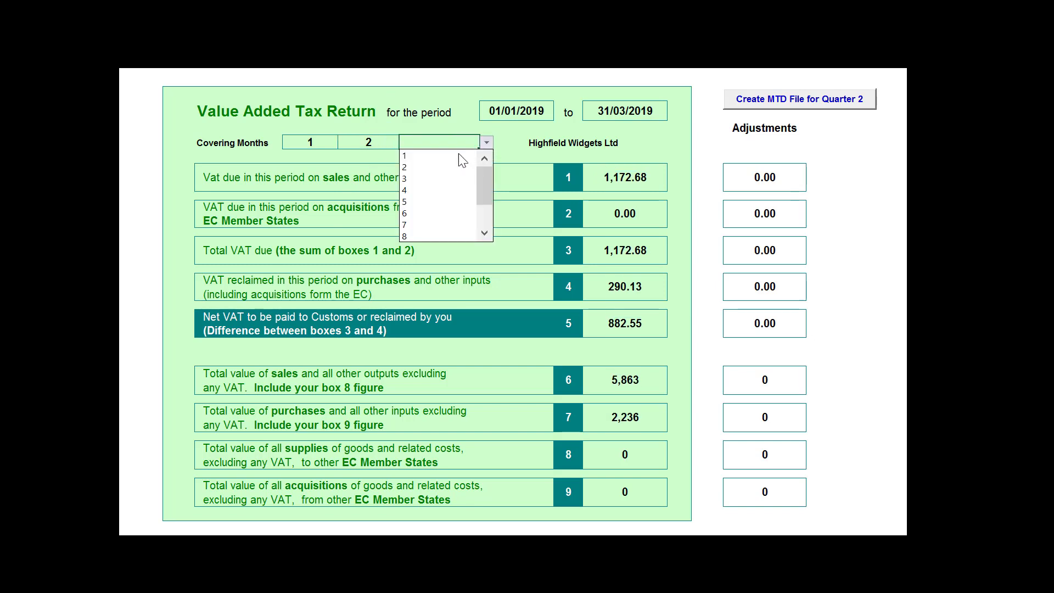
click(420, 181)
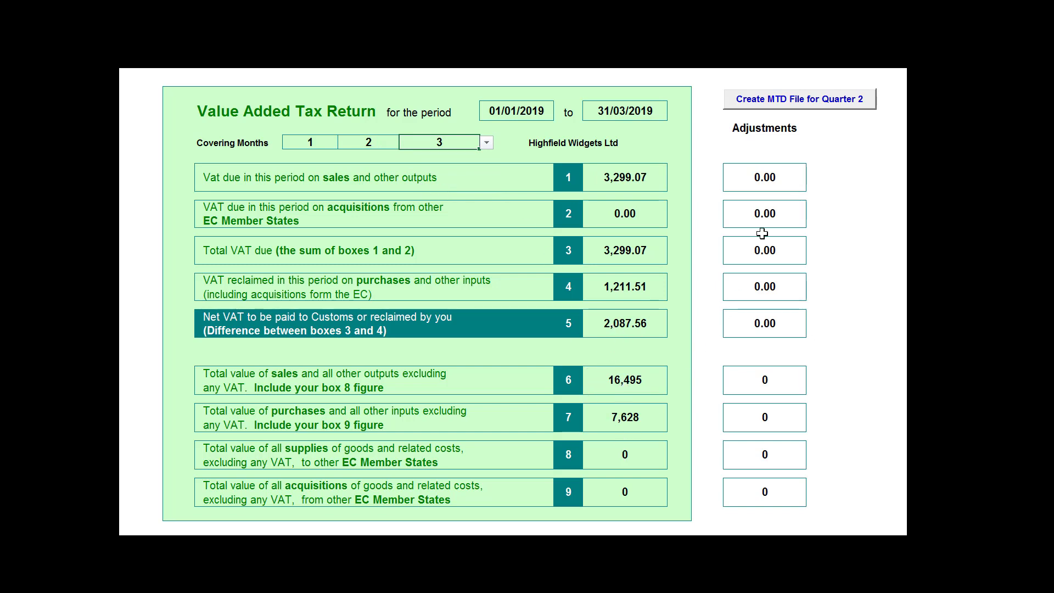
Step: Check the box 1 and box 4 adjustments, then generate the MTD file
click(785, 173)
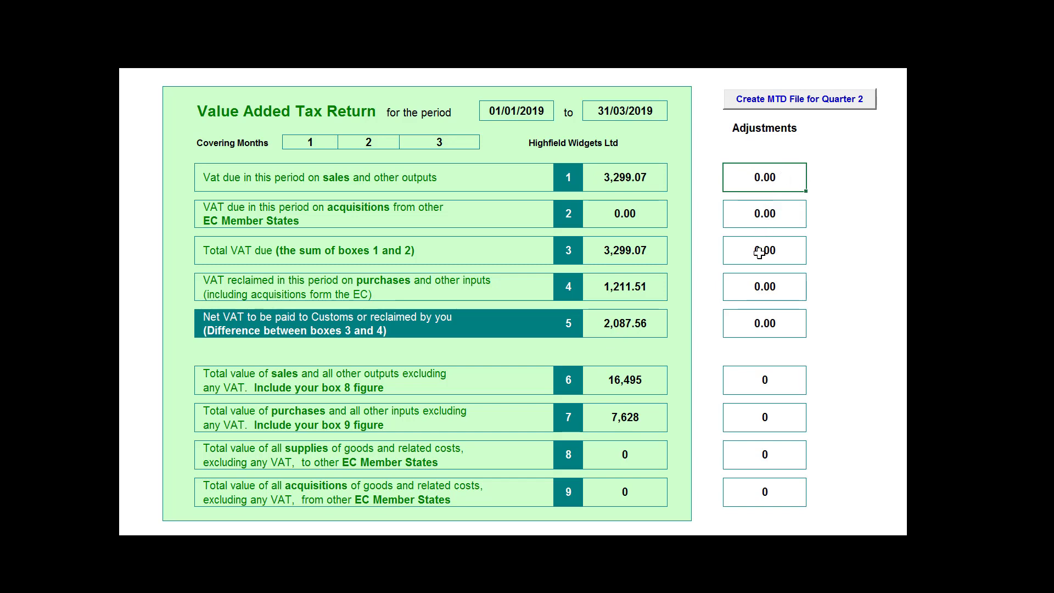
click(759, 285)
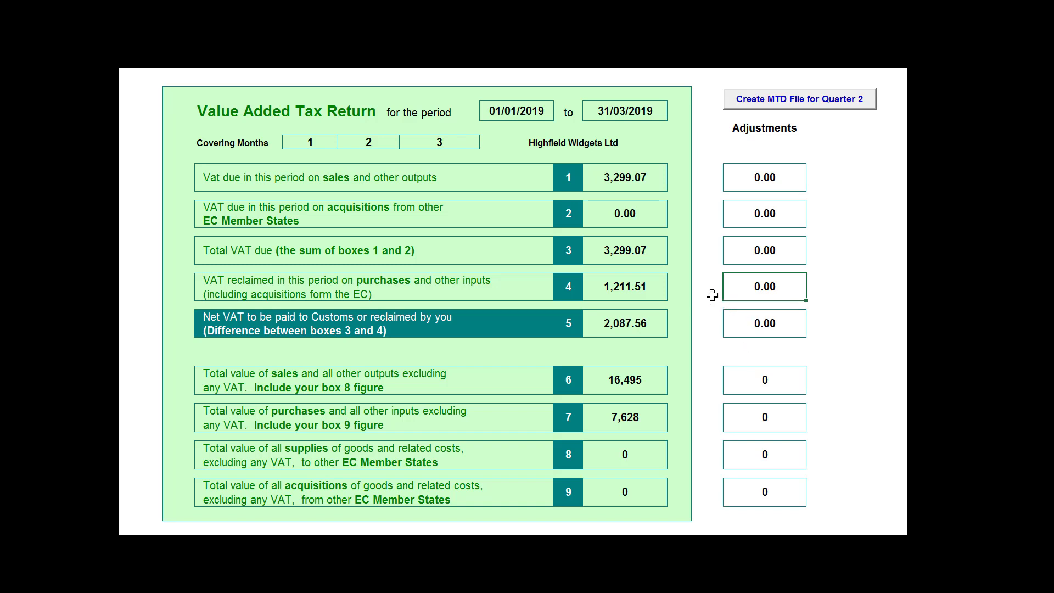
click(772, 103)
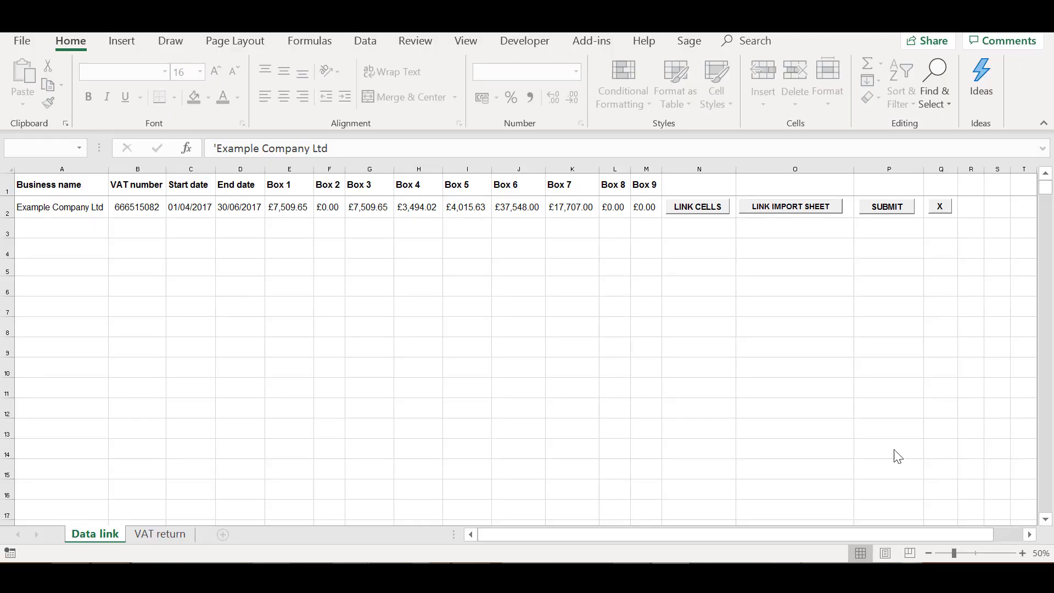
Step: Link the import sheet to Accounts- March 2019.xlsm, go full screen, and submit the figures
click(822, 214)
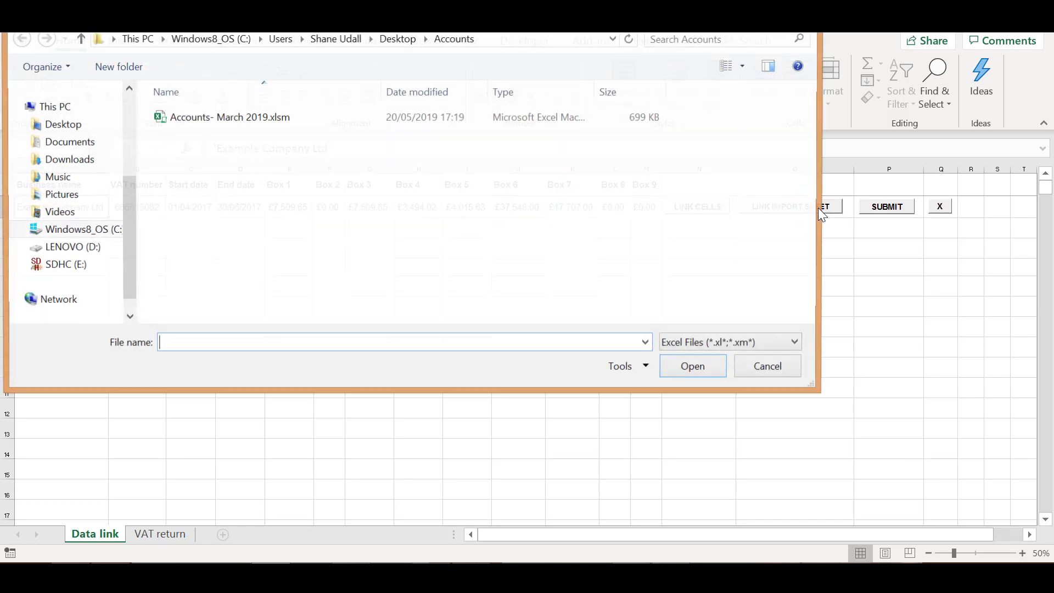
click(274, 117)
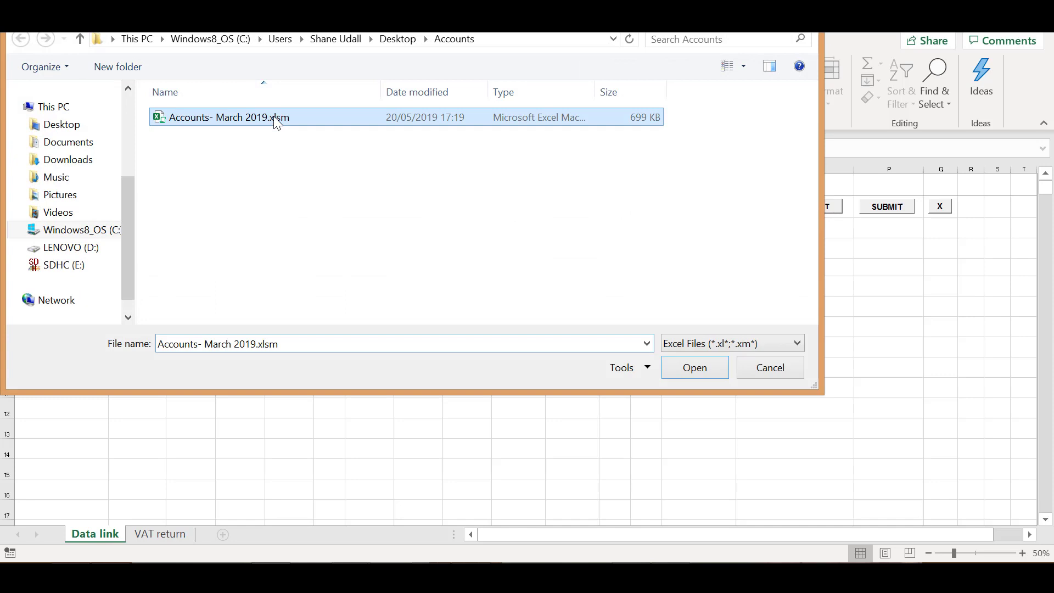
click(694, 370)
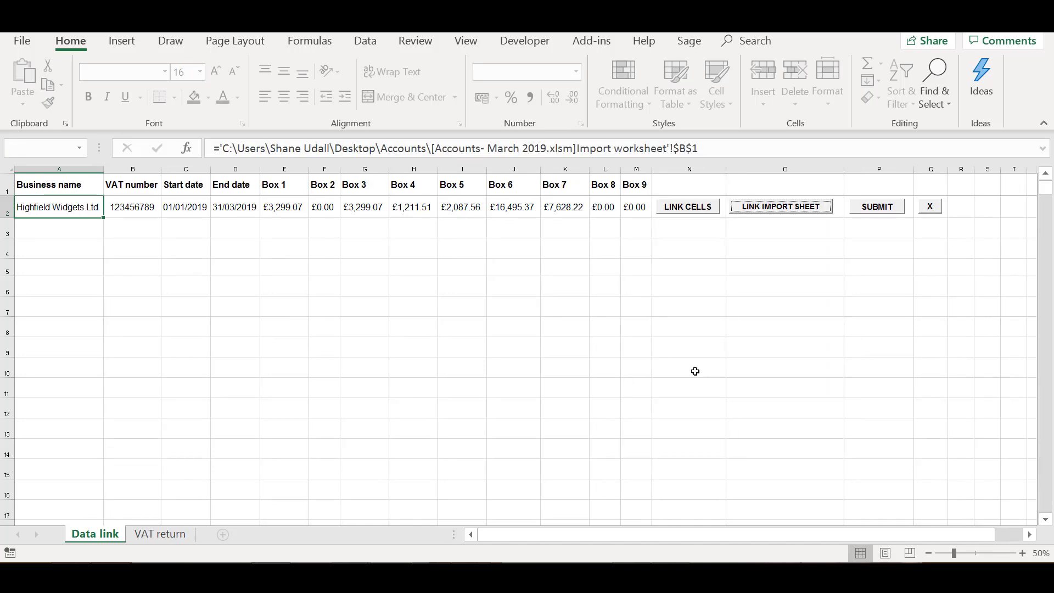
key(ctrl+shift+F1)
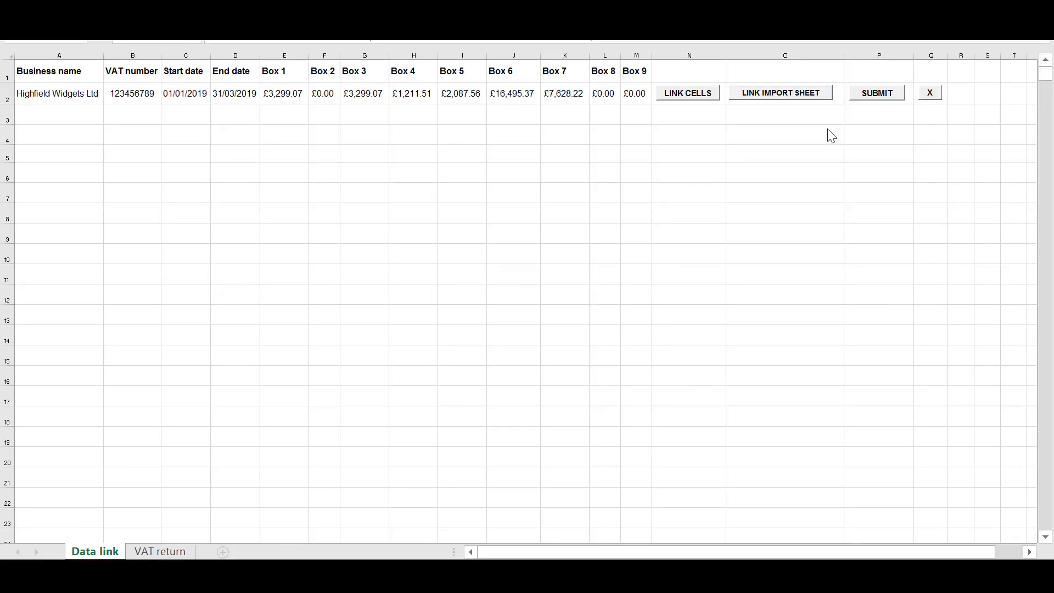
click(874, 95)
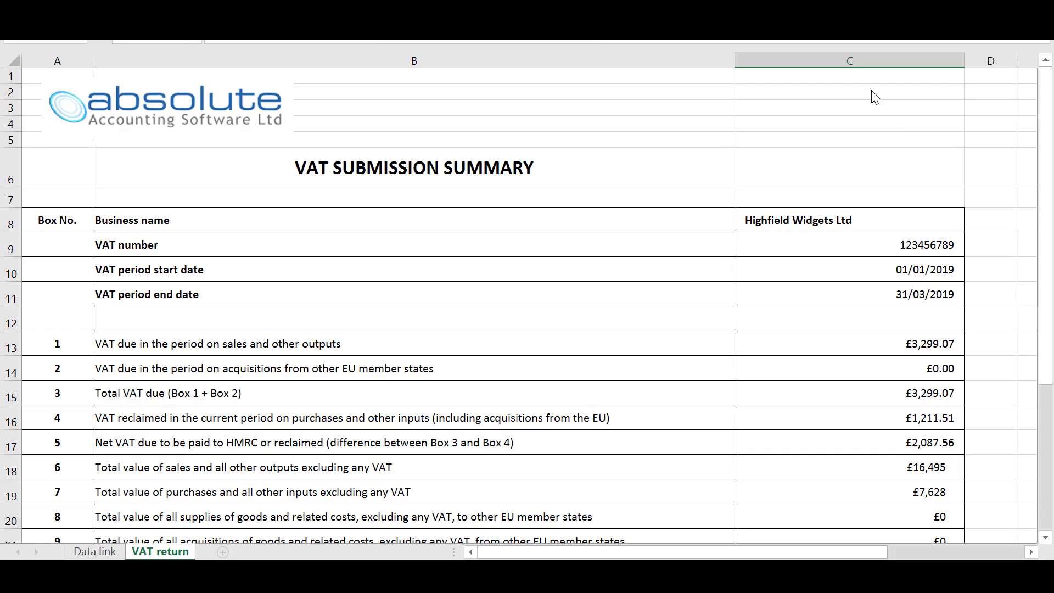
Step: Scroll down the summary past Box 6 £16,495 and Box 7 £7,628 to the VATFiler login fields
click(1045, 539)
click(1045, 539)
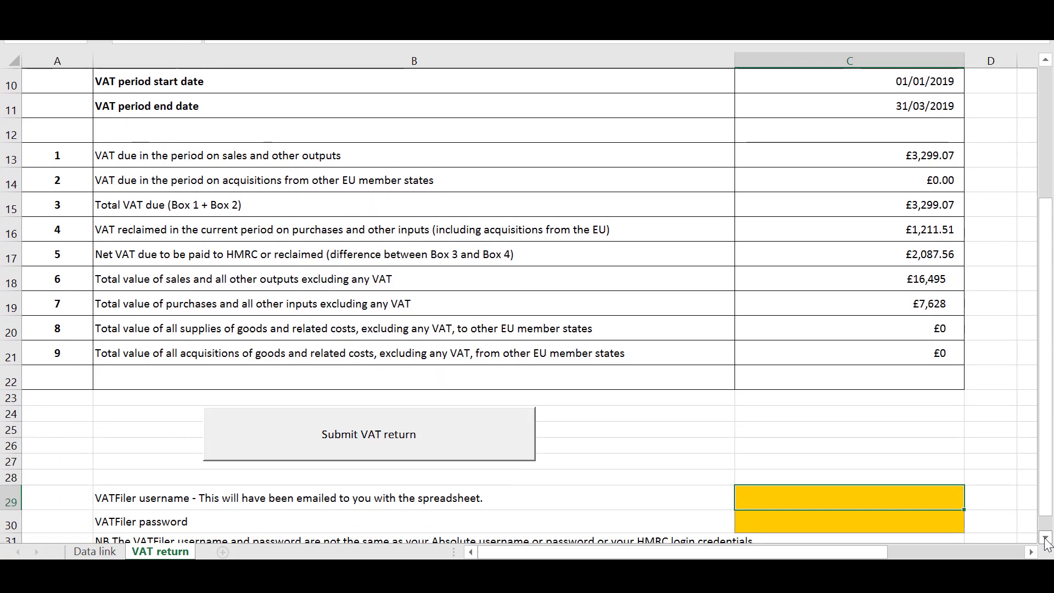
click(1046, 539)
click(1045, 539)
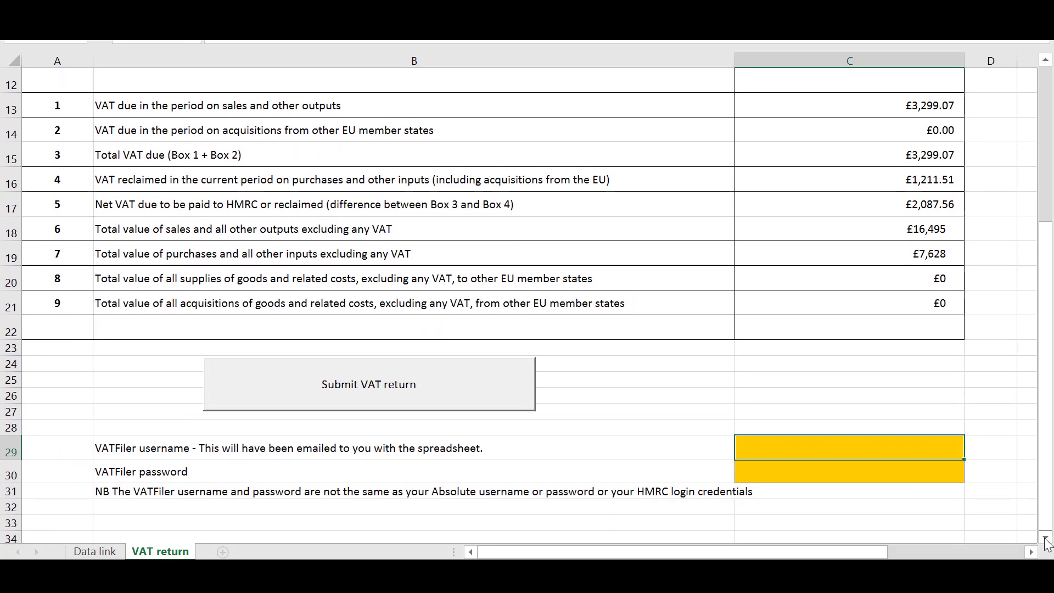